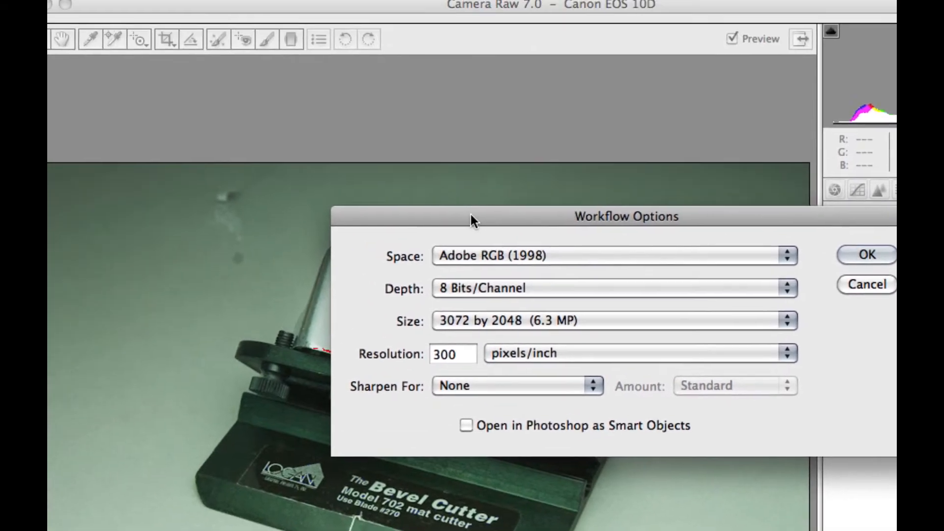
Step: Review the workflow options for space, depth and size, and accept Adobe RGB (1998), 8 Bits/Channel and 3072 by 2048
{"action": "left_click_drag", "start_coordinate": [340, 97], "coordinate": [160, 0]}
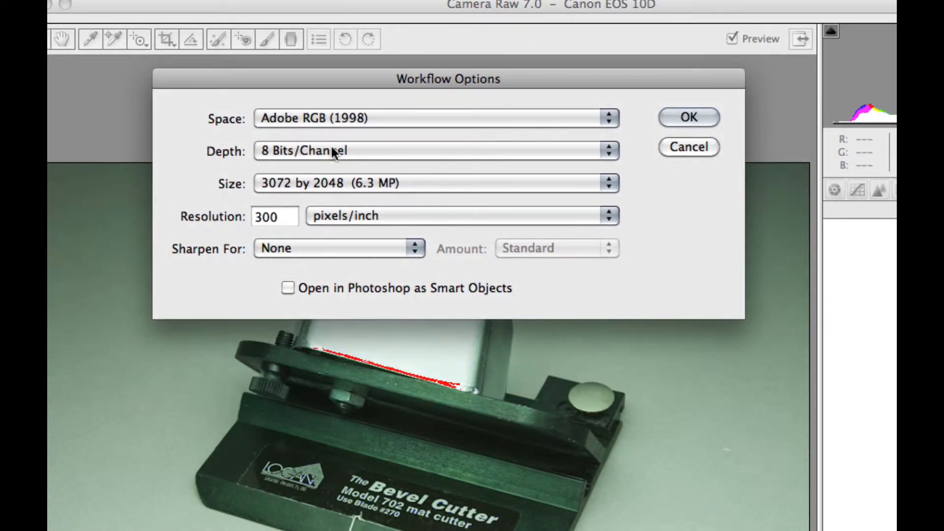
{"action": "left_click", "coordinate": [603, 124]}
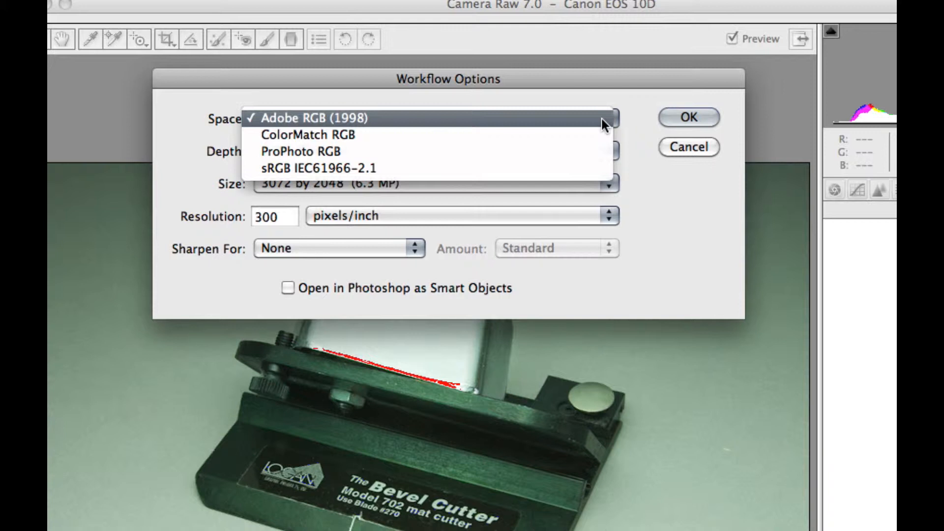
{"action": "left_click", "coordinate": [358, 117]}
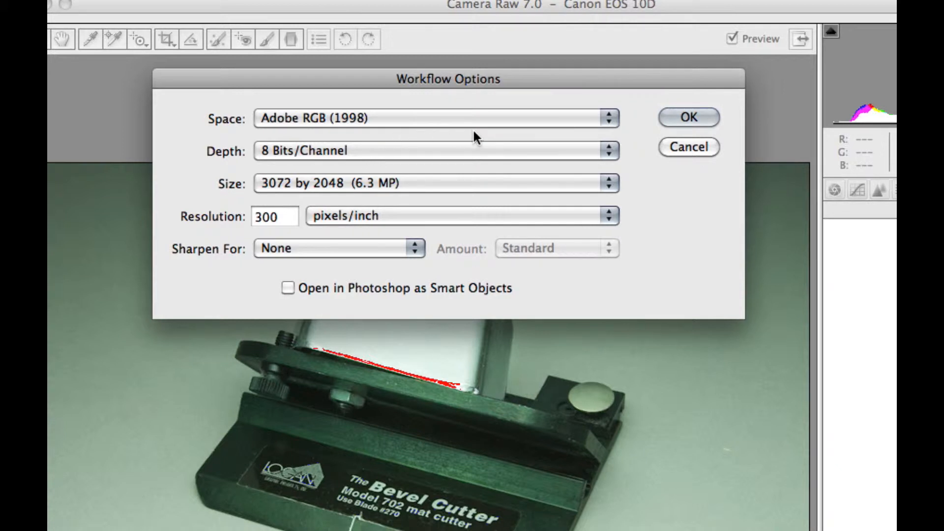
{"action": "left_click", "coordinate": [609, 152]}
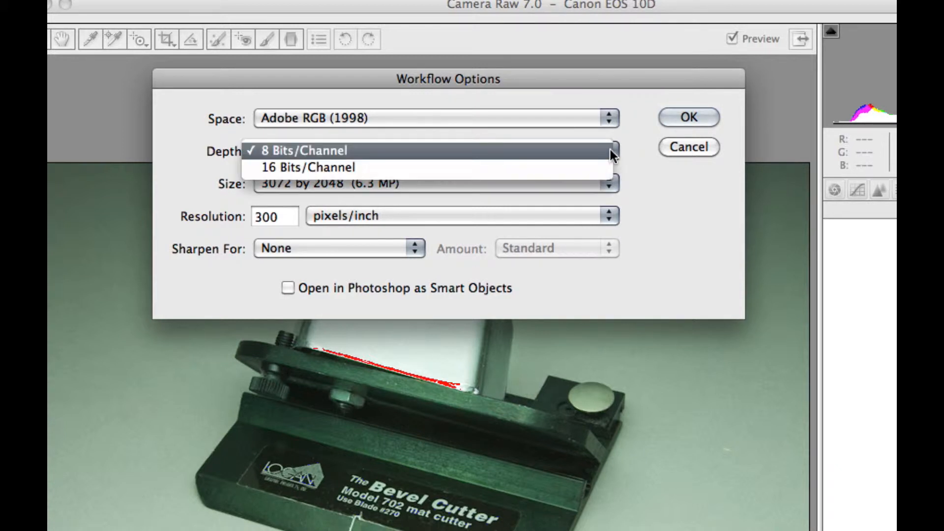
{"action": "left_click", "coordinate": [629, 143]}
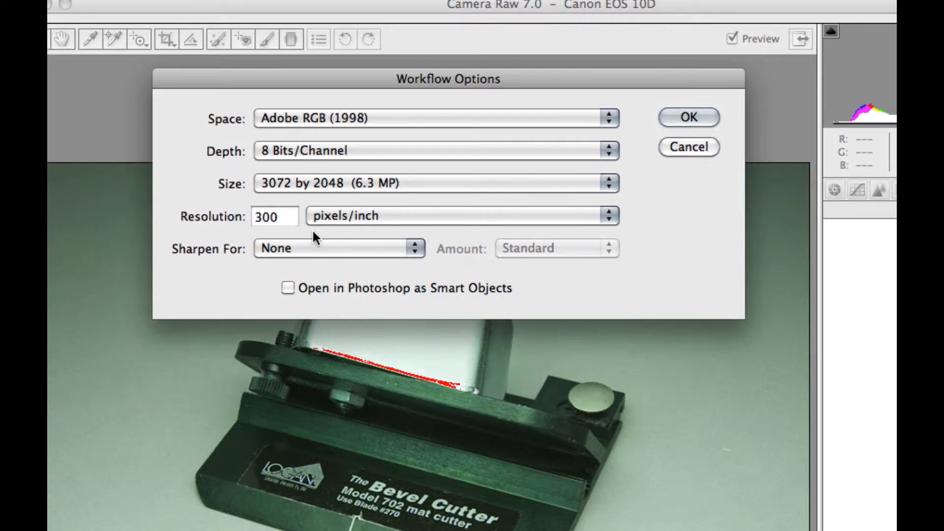
{"action": "left_click", "coordinate": [608, 184]}
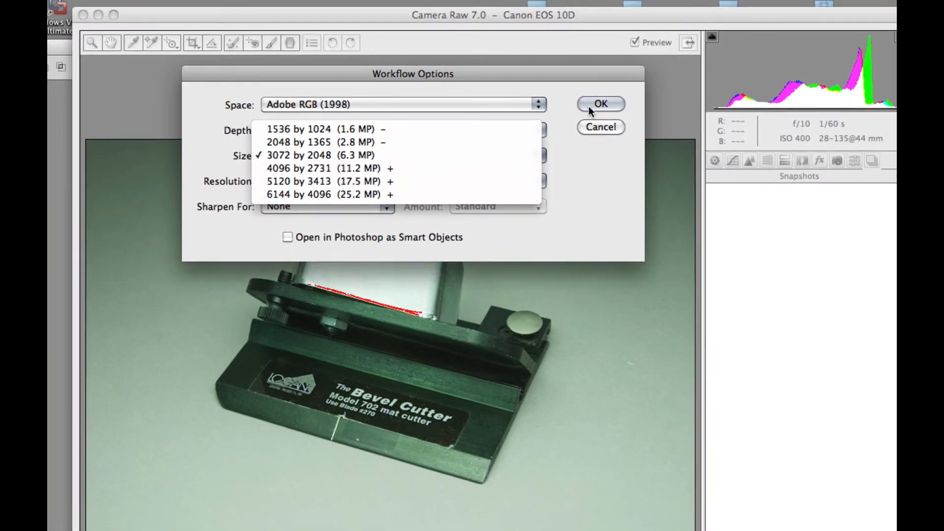
{"action": "left_click", "coordinate": [588, 106]}
{"action": "left_click", "coordinate": [592, 105]}
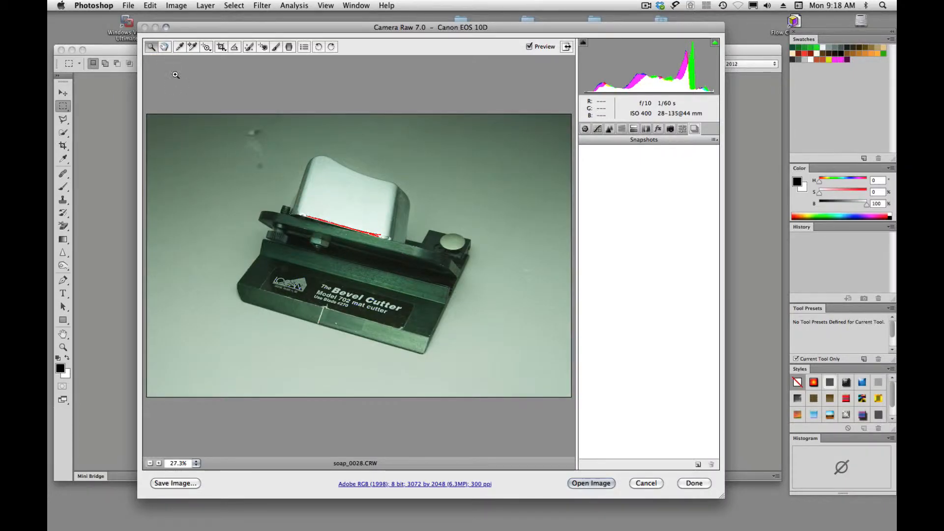
Step: Magnify the photo up to 100% around the bevel cutter's label and zoom back out to examine its detail
{"action": "left_click", "coordinate": [179, 47]}
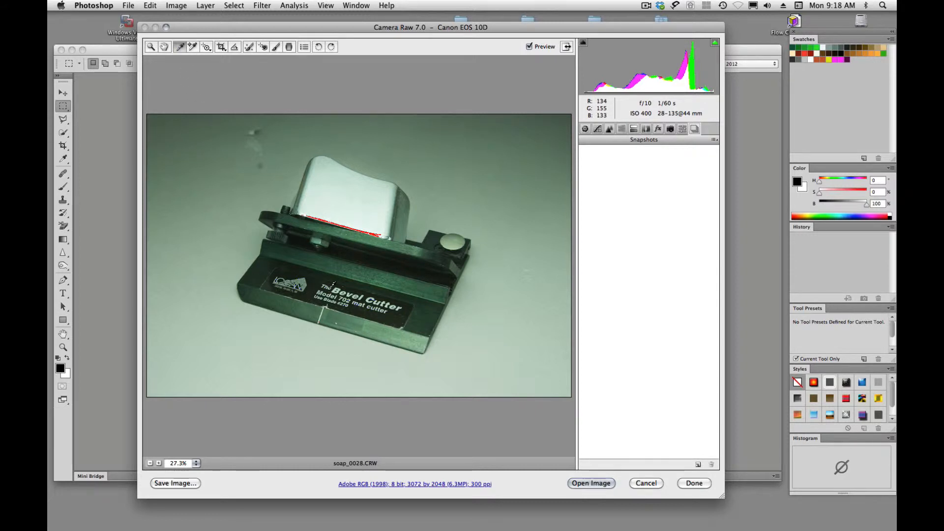
{"action": "key", "text": "super+equal"}
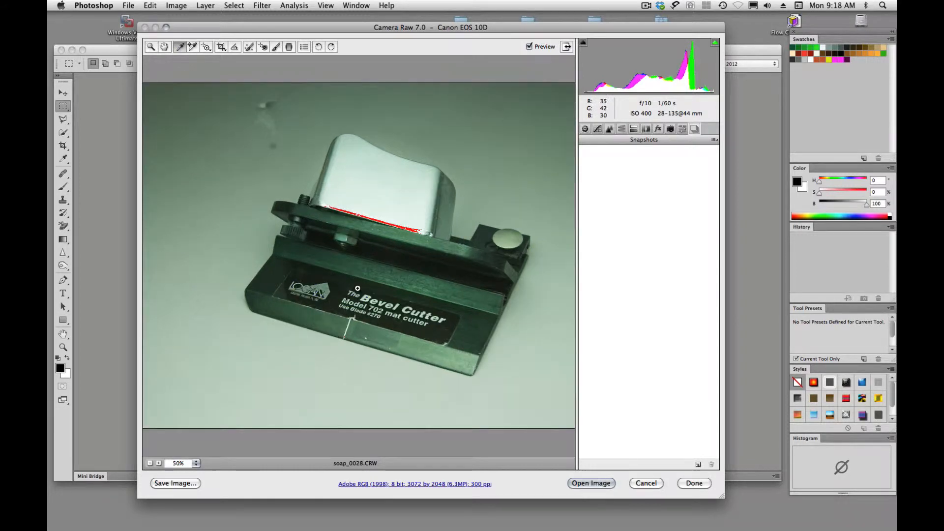
{"action": "key", "text": "super+equal"}
{"action": "key", "text": "super+equal"}
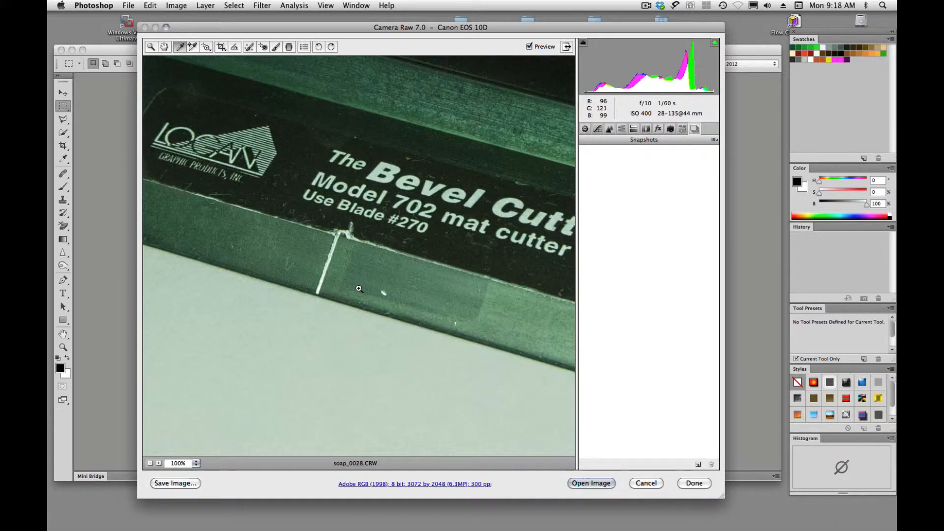
{"action": "key", "text": "super+minus"}
{"action": "key", "text": "super+minus"}
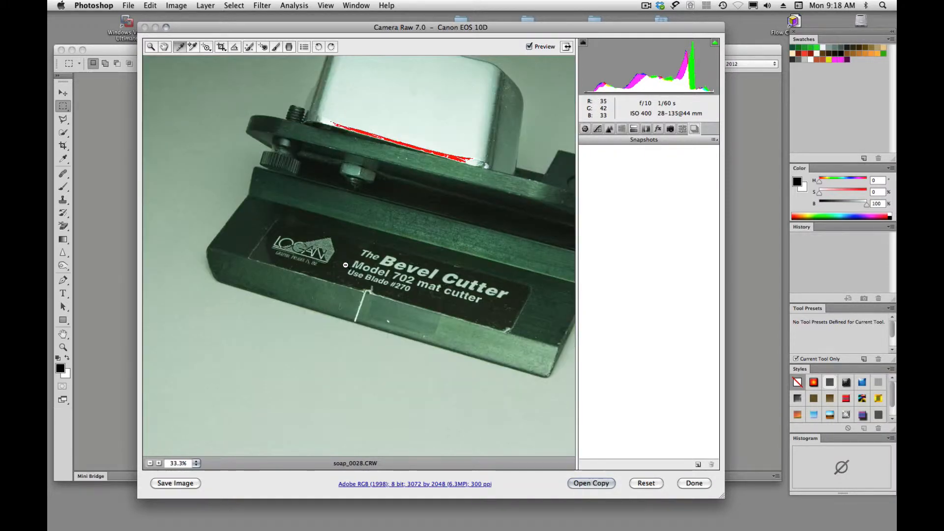
{"action": "key", "text": "super+minus"}
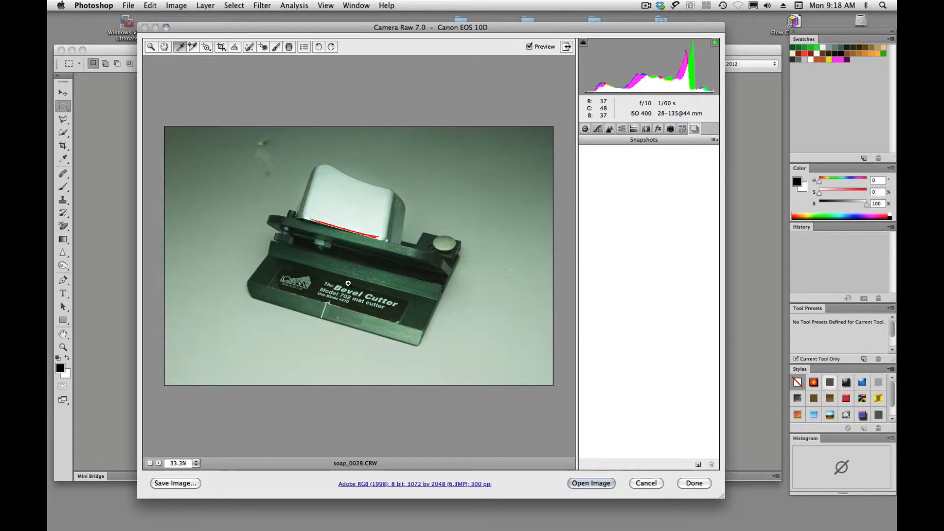
{"action": "key", "text": "super+equal"}
{"action": "key", "text": "super+equal"}
{"action": "left_click_drag", "start_coordinate": [315, 293], "coordinate": [361, 310]}
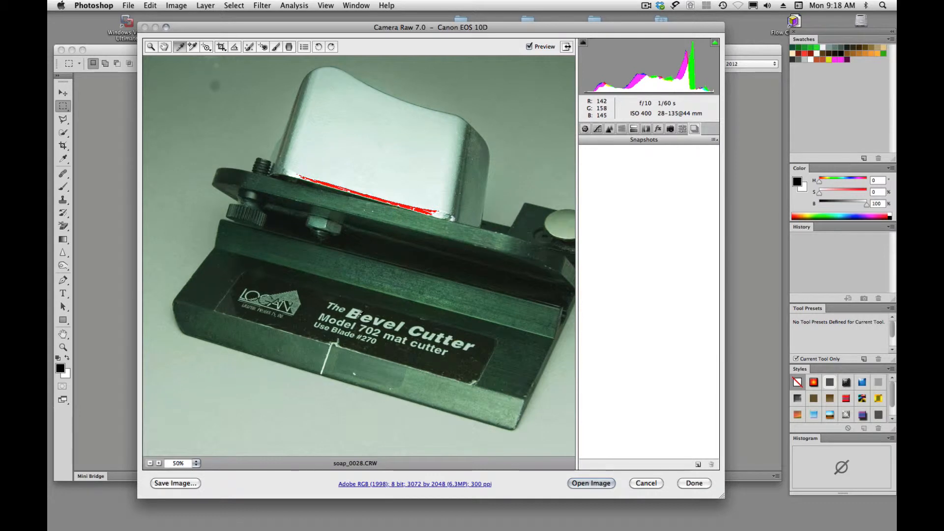
{"action": "key", "text": "super+minus"}
{"action": "key", "text": "super+minus"}
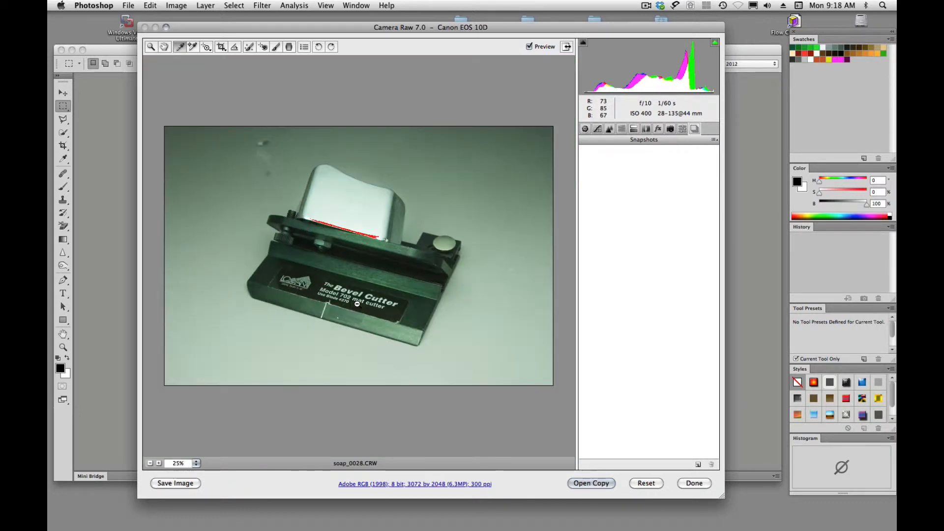
{"action": "key", "text": "super+equal"}
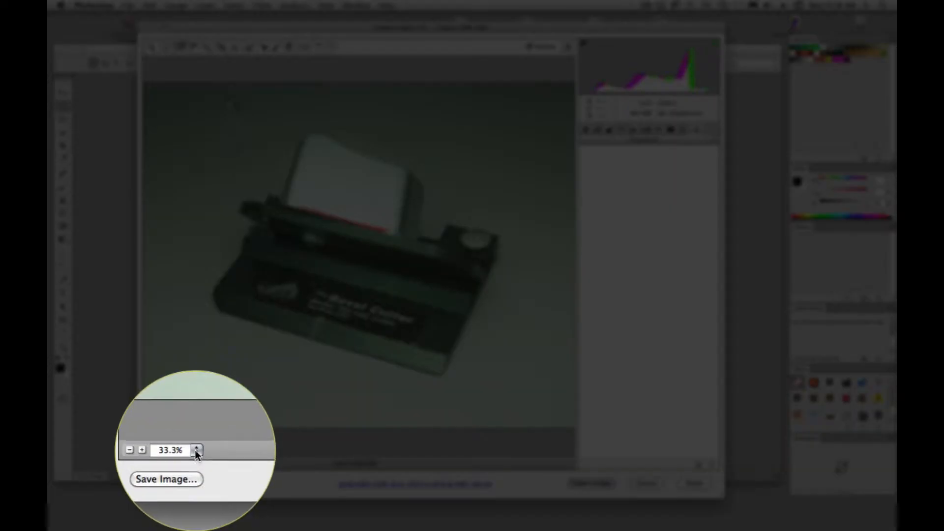
Step: Step the preview magnification in and out, view the photo at 100%, and fit it in the view
{"action": "left_click", "coordinate": [158, 451]}
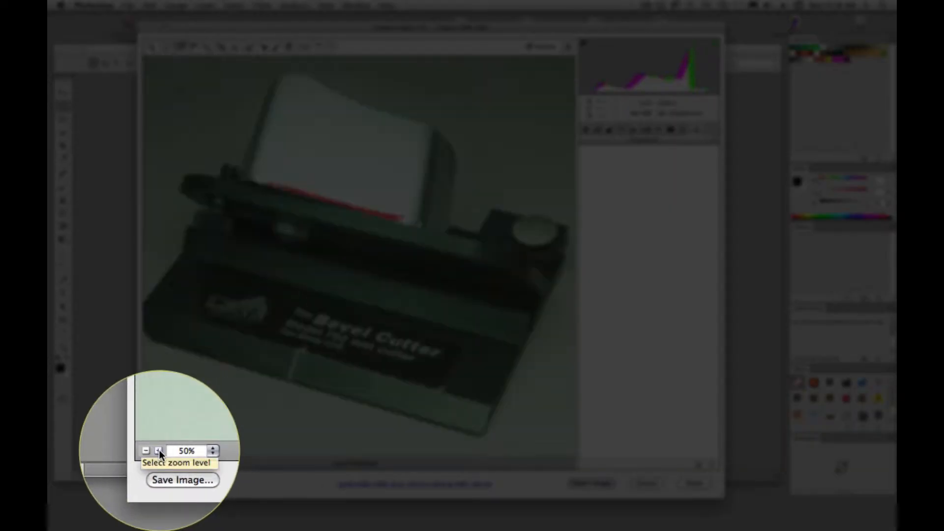
{"action": "left_click", "coordinate": [158, 450]}
{"action": "left_click", "coordinate": [149, 449]}
{"action": "left_click", "coordinate": [149, 450]}
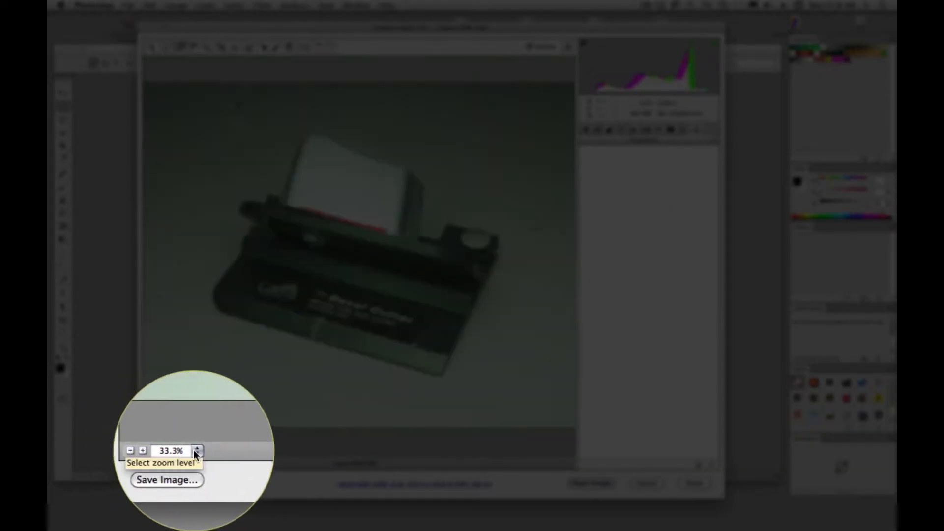
{"action": "left_click", "coordinate": [194, 449]}
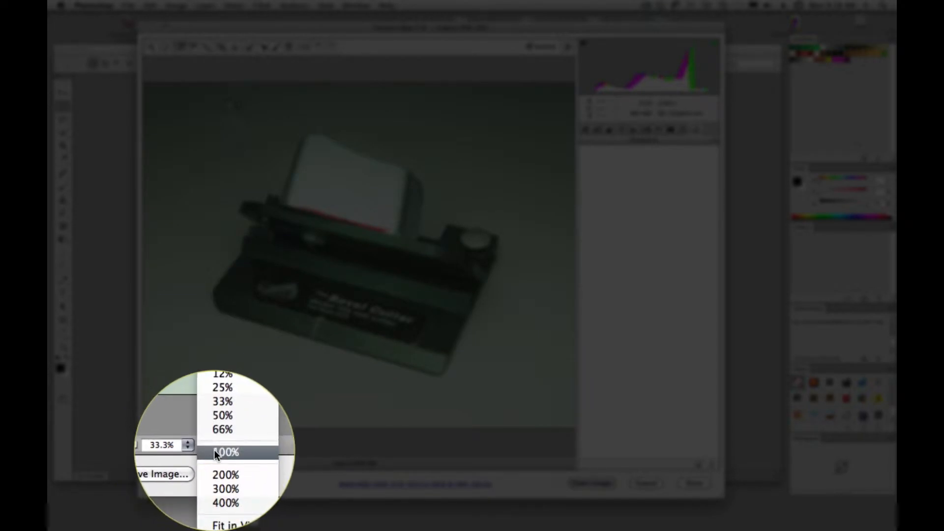
{"action": "left_click", "coordinate": [213, 450]}
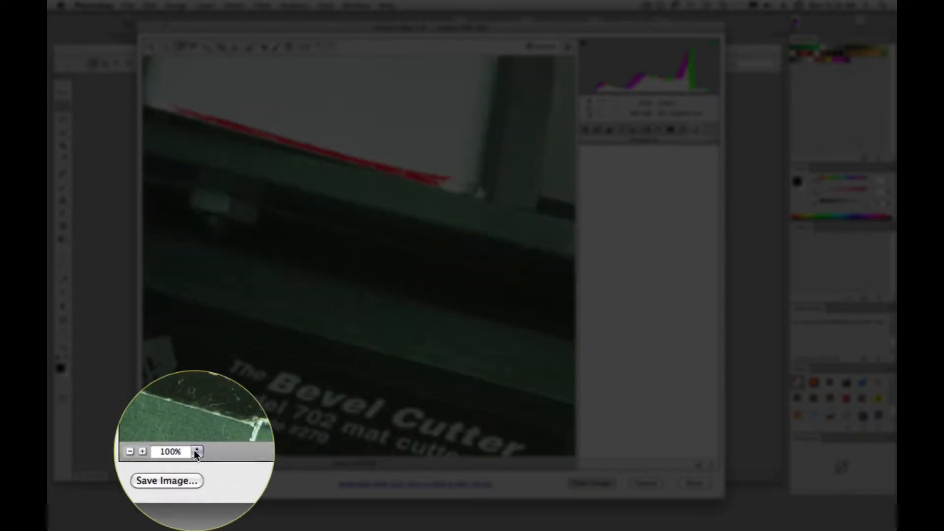
{"action": "left_click", "coordinate": [197, 449]}
{"action": "left_click", "coordinate": [224, 515]}
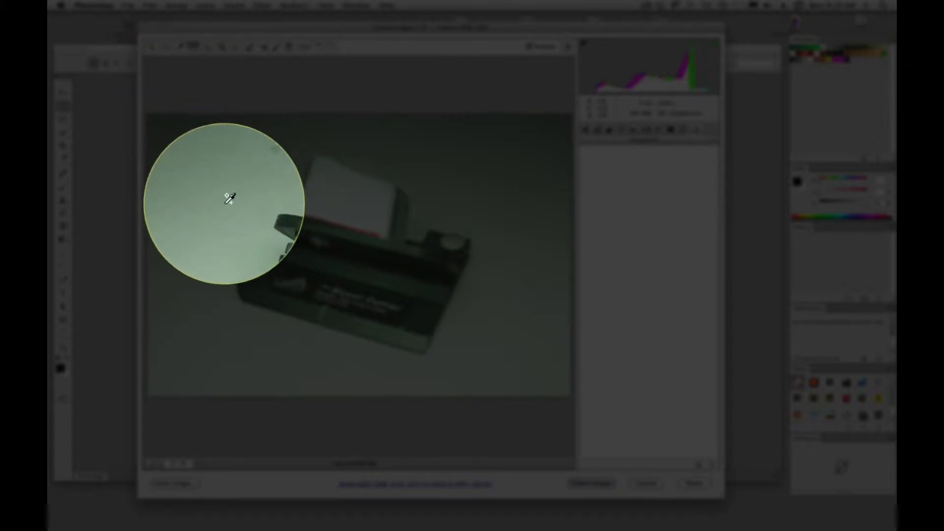
Step: Place nine color samplers on the backdrop around the bevel cutter and try to add a tenth
{"action": "left_click", "coordinate": [218, 201]}
{"action": "left_click", "coordinate": [303, 156]}
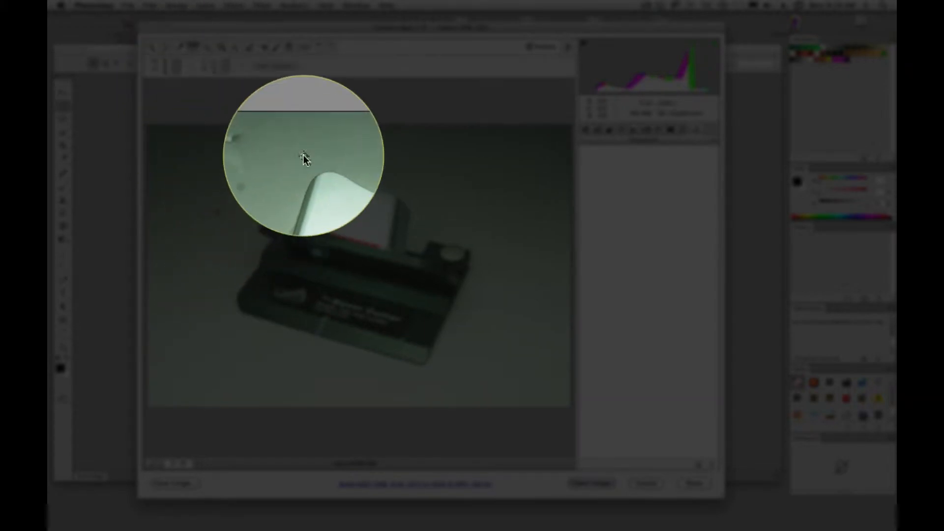
{"action": "left_click", "coordinate": [441, 168]}
{"action": "left_click", "coordinate": [524, 303]}
{"action": "left_click", "coordinate": [352, 384]}
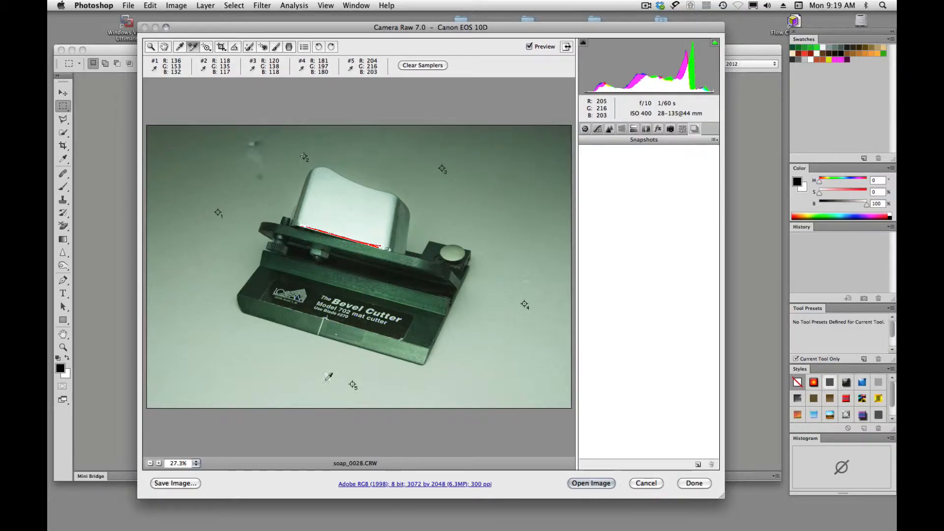
{"action": "left_click", "coordinate": [248, 362]}
{"action": "left_click", "coordinate": [200, 293]}
{"action": "left_click", "coordinate": [230, 248]}
{"action": "left_click", "coordinate": [261, 204]}
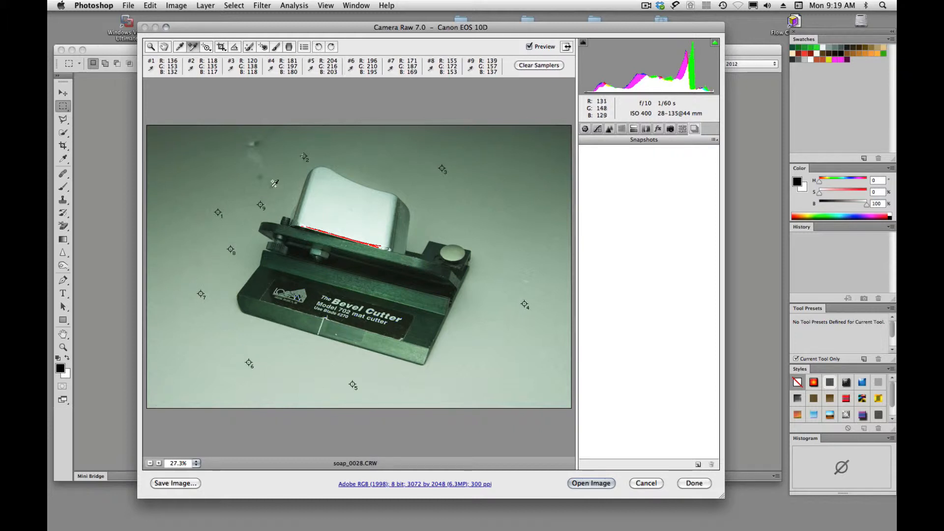
{"action": "left_click", "coordinate": [242, 179]}
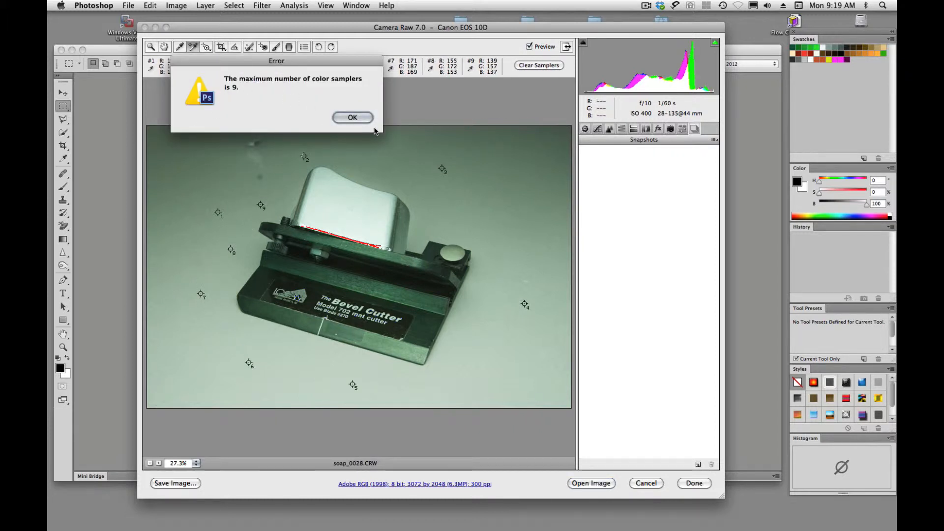
{"action": "left_click", "coordinate": [352, 117]}
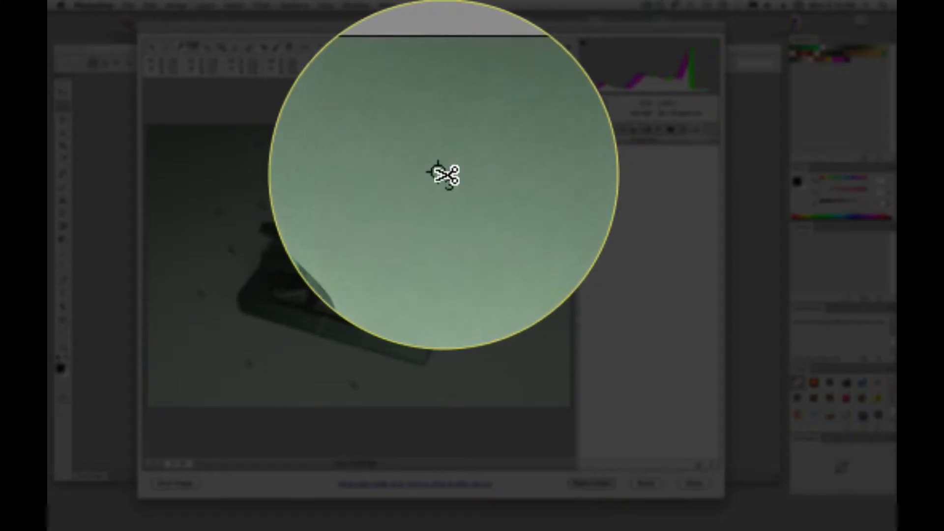
Step: Delete the color samplers on the backdrop, keeping only the two first placed to the left of and above the cutter
{"action": "left_click", "coordinate": [526, 304], "text": "alt"}
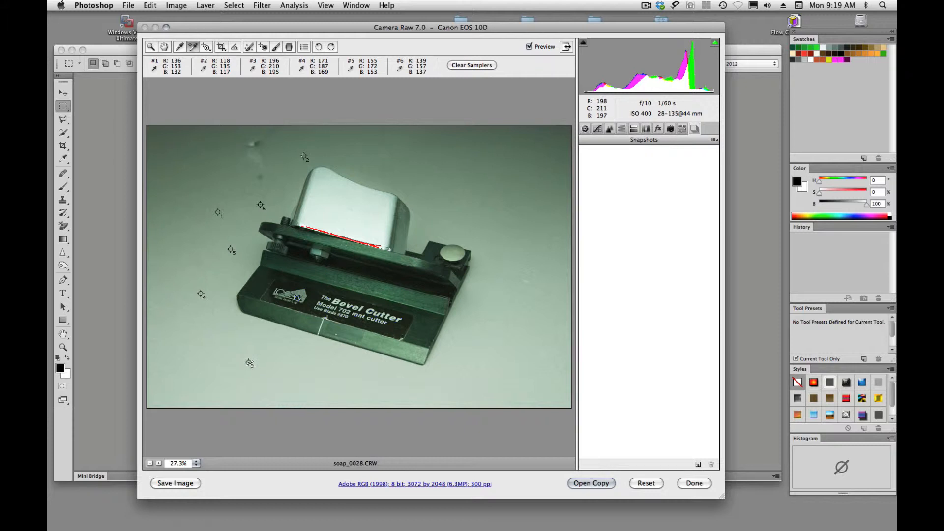
{"action": "left_click", "coordinate": [249, 363], "text": "alt"}
{"action": "left_click", "coordinate": [202, 294], "text": "alt"}
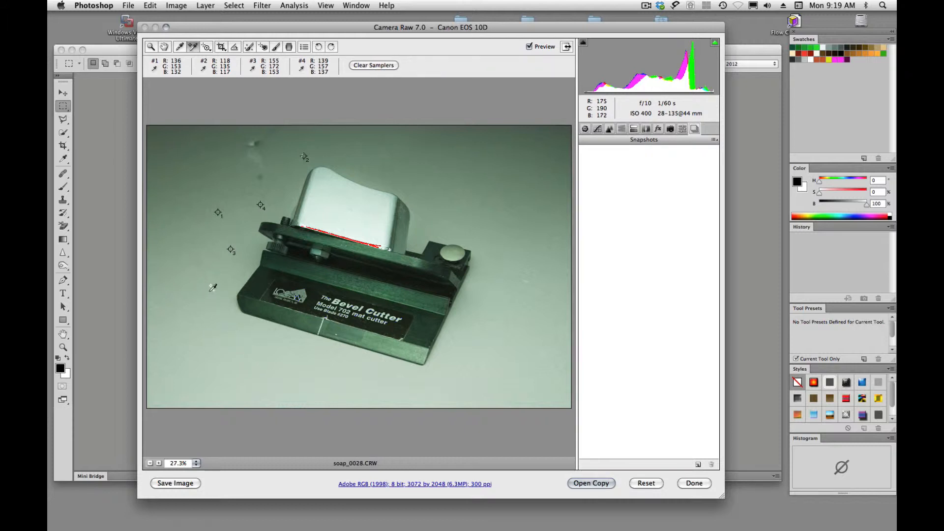
{"action": "left_click", "coordinate": [231, 249], "text": "alt"}
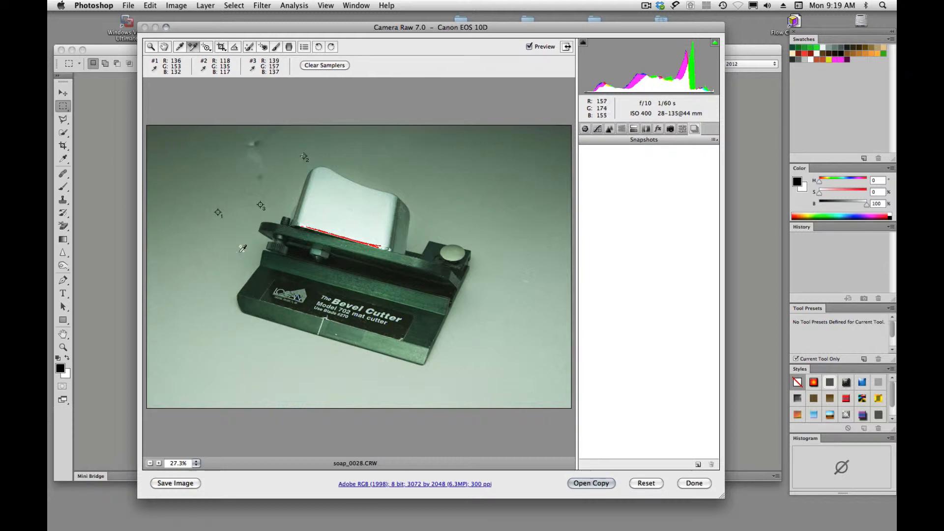
{"action": "left_click", "coordinate": [262, 205], "text": "alt"}
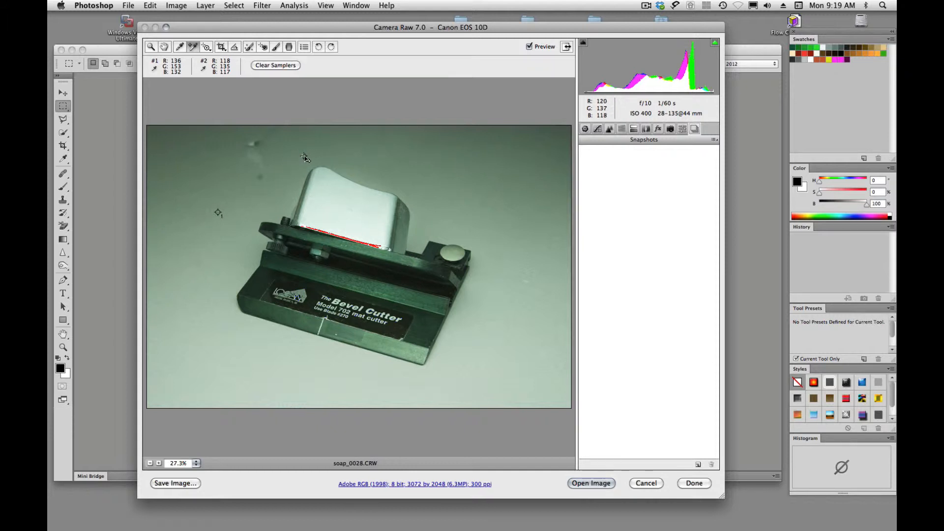
Step: Put the second color sampler on the Logan logo of the label and neutralize the green cast with the White Balance tool
{"action": "left_click", "coordinate": [283, 285]}
{"action": "left_click", "coordinate": [180, 48]}
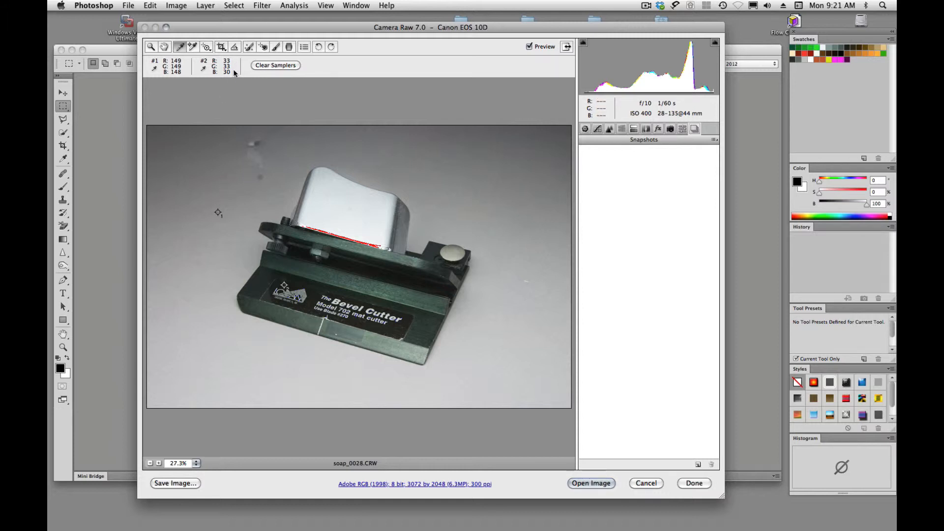
Step: Set the Crop tool to a custom crop size of 4 by 8 inches
{"action": "left_click", "coordinate": [151, 46]}
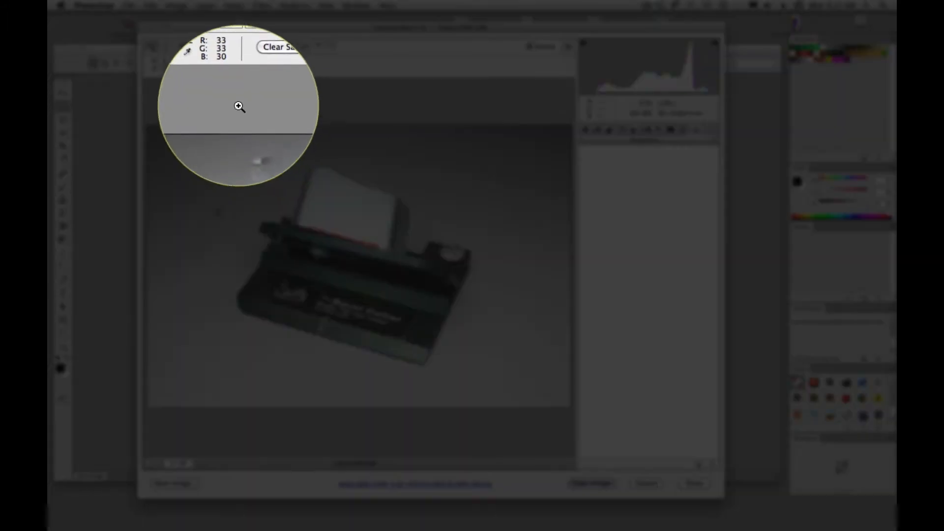
{"action": "left_click", "coordinate": [223, 69]}
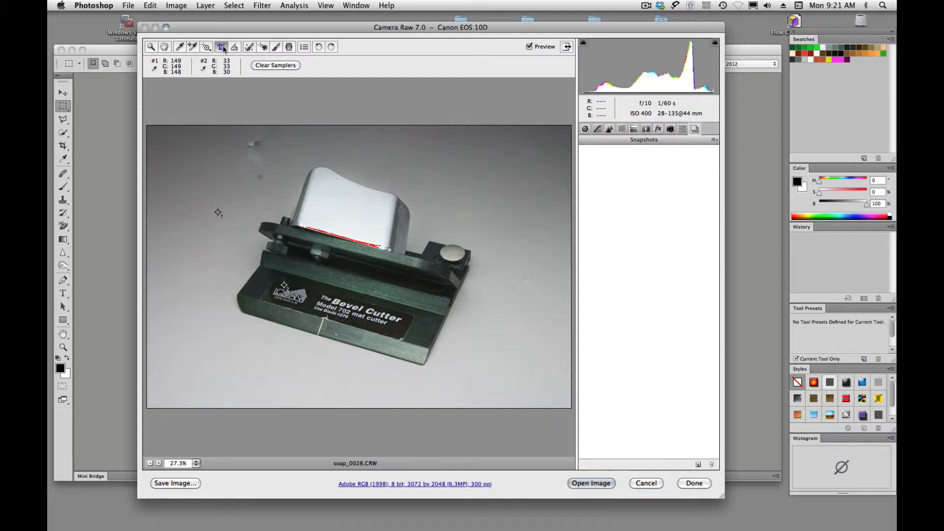
{"action": "left_click", "coordinate": [222, 47]}
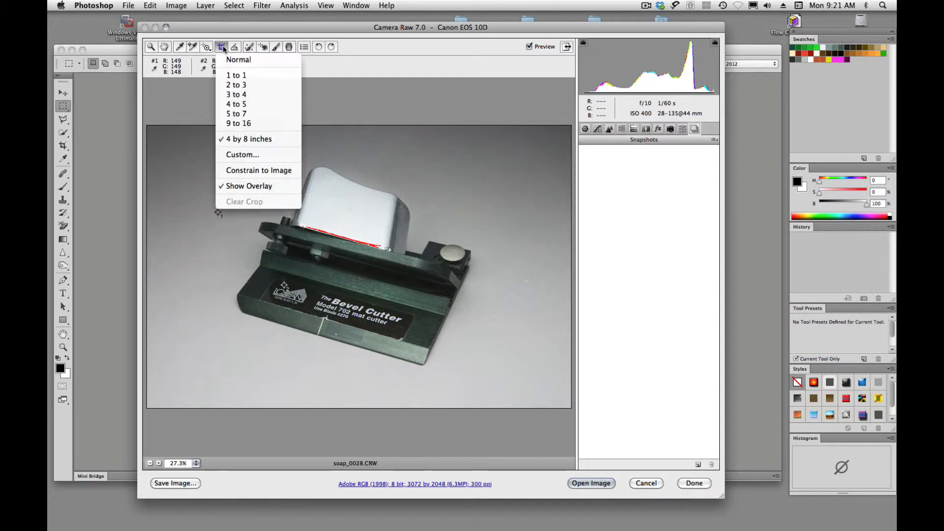
{"action": "left_click", "coordinate": [241, 156]}
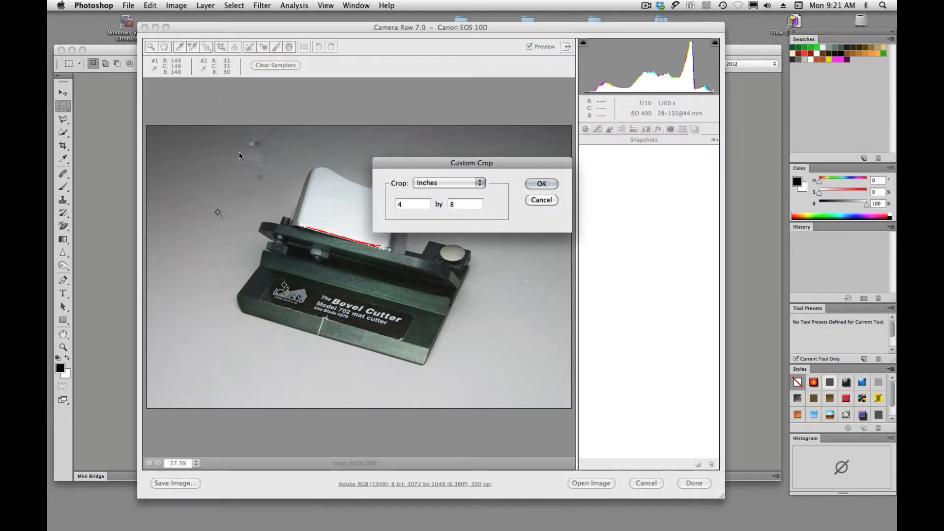
{"action": "left_click", "coordinate": [541, 184]}
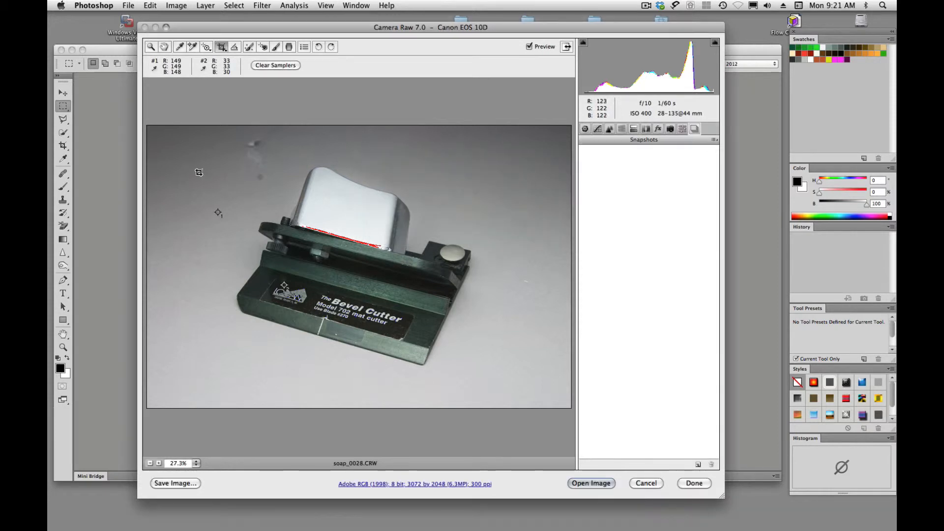
Step: Draw the 4 by 8 inch crop around the bevel cutter, adjust its placement, and clear all color samplers
{"action": "left_click_drag", "start_coordinate": [201, 161], "coordinate": [556, 382]}
{"action": "mouse_move", "coordinate": [393, 229]}
{"action": "left_mouse_down"}
{"action": "mouse_move", "coordinate": [389, 249]}
{"action": "mouse_move", "coordinate": [385, 241]}
{"action": "left_mouse_up"}
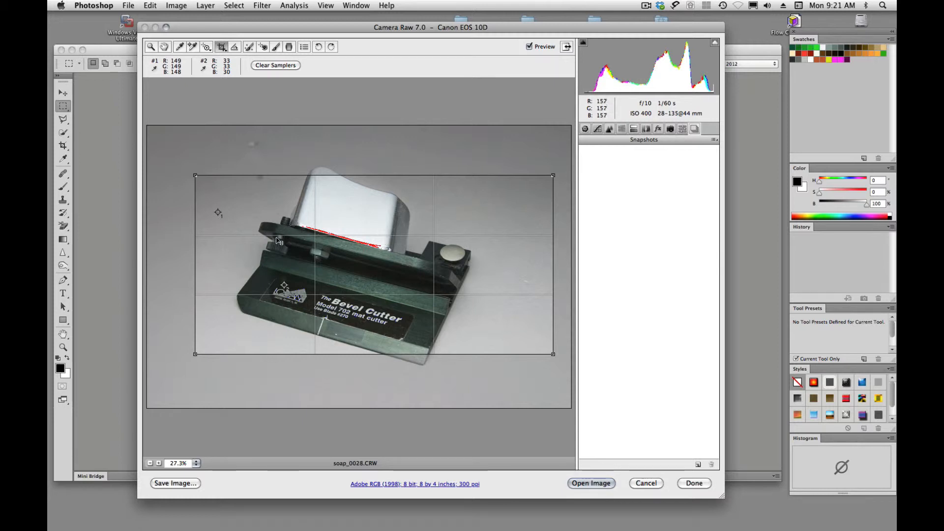
{"action": "left_click", "coordinate": [275, 67]}
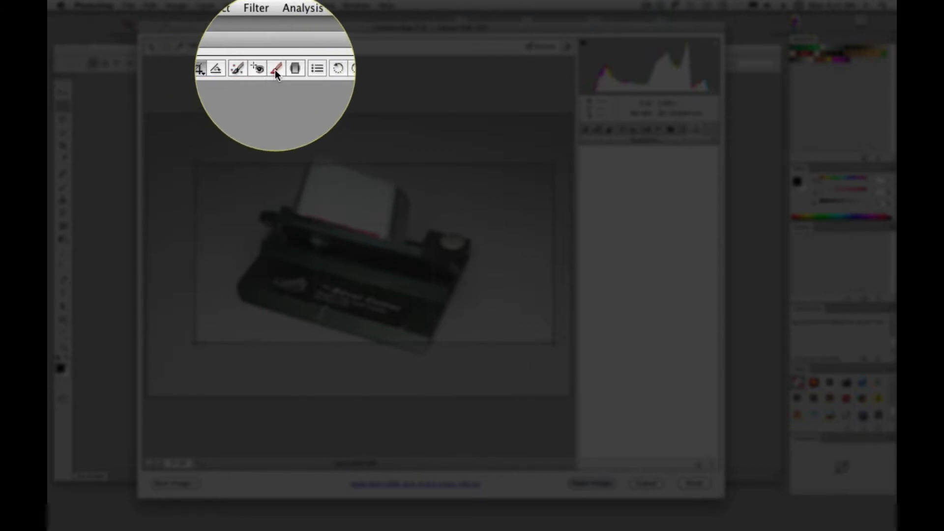
Step: Brighten the dark recess below the cutter's upper plate with a new Adjustment Brush stroke
{"action": "left_click", "coordinate": [275, 47]}
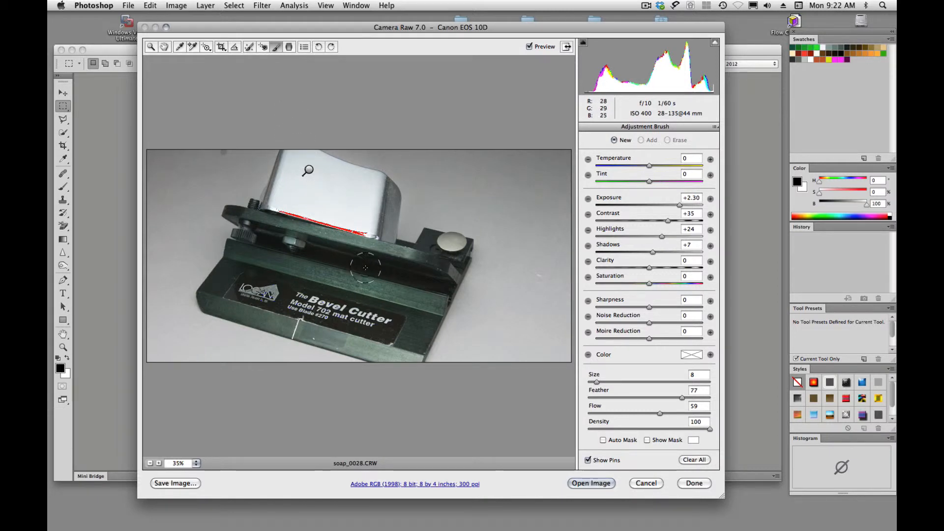
{"action": "mouse_move", "coordinate": [365, 268]}
{"action": "left_mouse_down"}
{"action": "mouse_move", "coordinate": [310, 255]}
{"action": "mouse_move", "coordinate": [269, 253]}
{"action": "mouse_move", "coordinate": [266, 264]}
{"action": "mouse_move", "coordinate": [319, 283]}
{"action": "mouse_move", "coordinate": [397, 280]}
{"action": "mouse_move", "coordinate": [351, 254]}
{"action": "mouse_move", "coordinate": [287, 240]}
{"action": "mouse_move", "coordinate": [261, 244]}
{"action": "mouse_move", "coordinate": [253, 257]}
{"action": "mouse_move", "coordinate": [322, 297]}
{"action": "mouse_move", "coordinate": [397, 292]}
{"action": "mouse_move", "coordinate": [374, 264]}
{"action": "mouse_move", "coordinate": [329, 248]}
{"action": "left_mouse_up"}
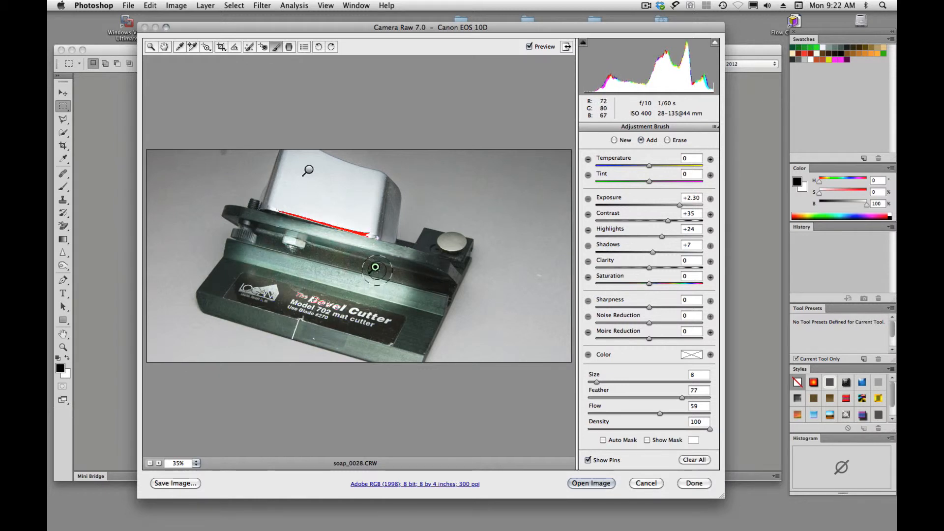
{"action": "mouse_move", "coordinate": [375, 266]}
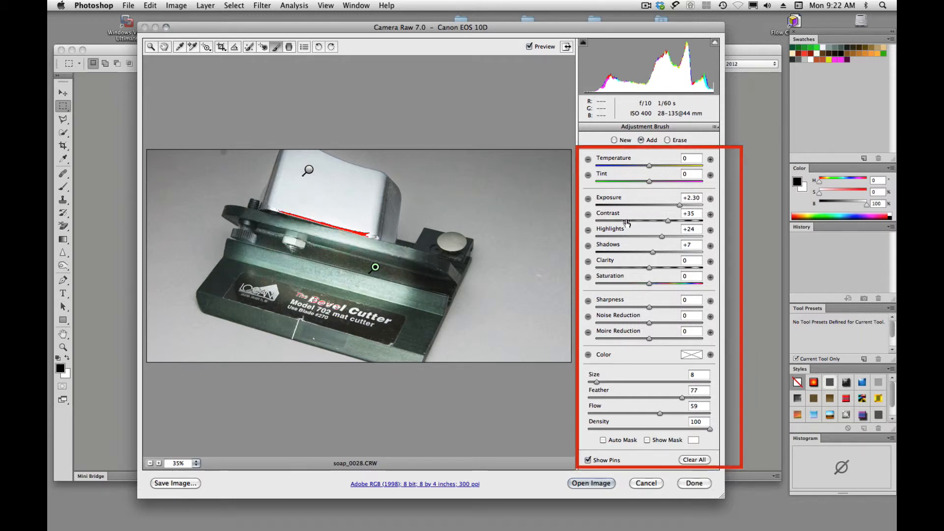
Step: Set the brushed area's exposure to +1.50 and brush over the cutter in Erase mode
{"action": "mouse_move", "coordinate": [677, 208]}
{"action": "left_mouse_down"}
{"action": "mouse_move", "coordinate": [629, 216]}
{"action": "mouse_move", "coordinate": [668, 213]}
{"action": "left_mouse_up"}
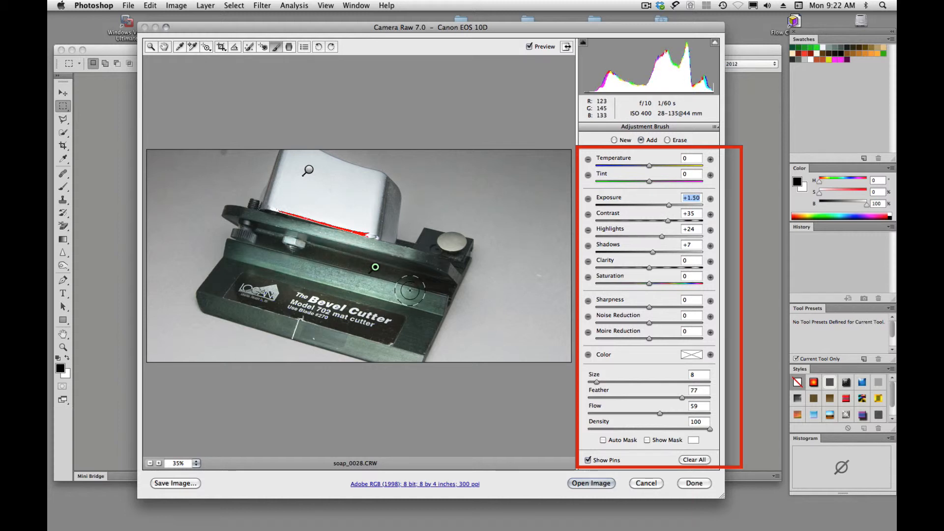
{"action": "key", "text": "alt"}
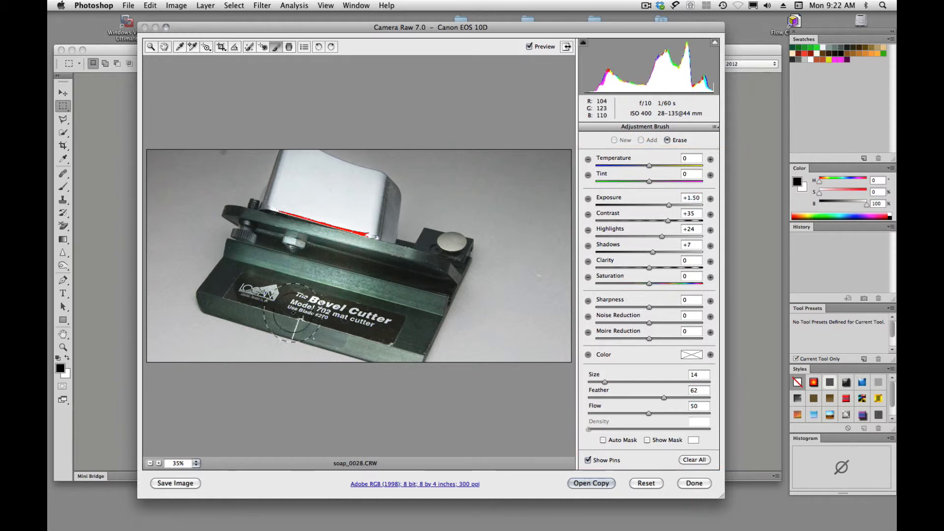
{"action": "mouse_move", "coordinate": [221, 238]}
{"action": "left_mouse_down"}
{"action": "mouse_move", "coordinate": [224, 294]}
{"action": "mouse_move", "coordinate": [437, 319]}
{"action": "mouse_move", "coordinate": [437, 226]}
{"action": "mouse_move", "coordinate": [446, 229]}
{"action": "left_mouse_up"}
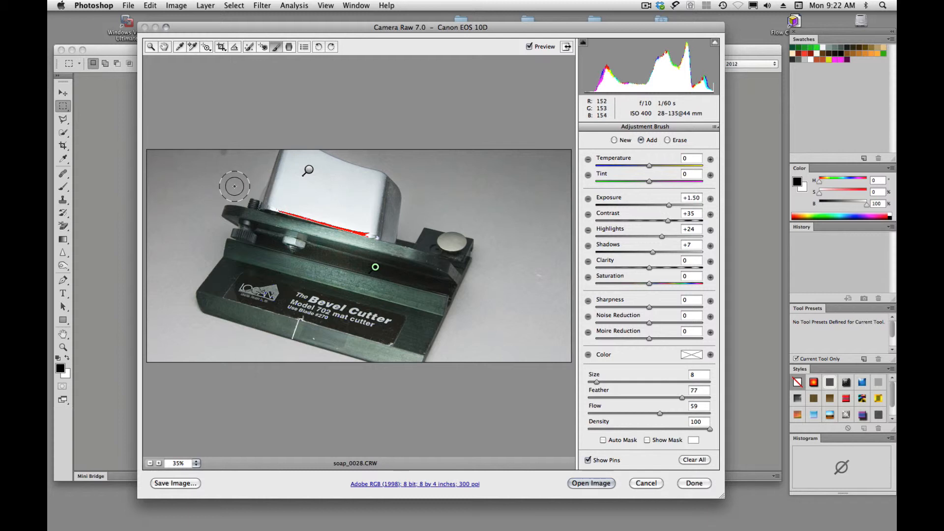
Step: Clear the 4 by 8 inch crop so that the full image is used
{"action": "left_click", "coordinate": [223, 48]}
{"action": "left_click", "coordinate": [225, 49]}
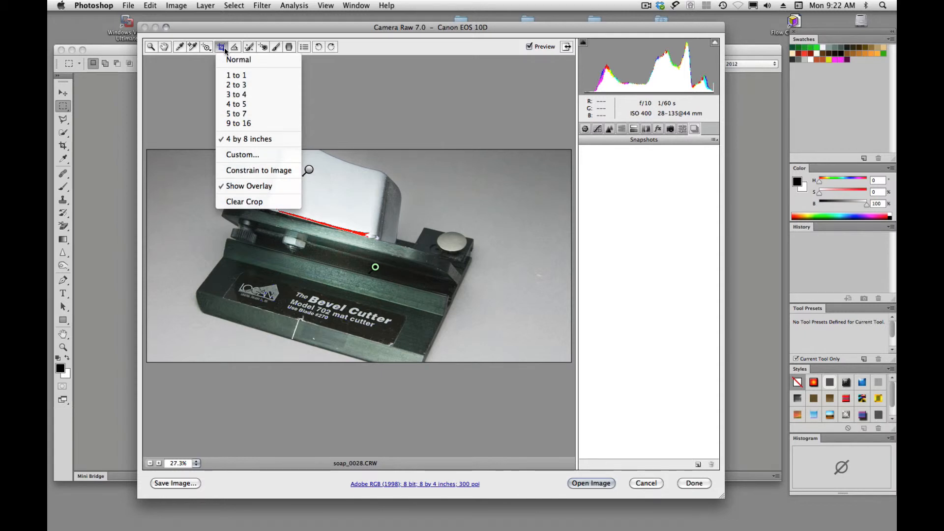
{"action": "left_click", "coordinate": [236, 202]}
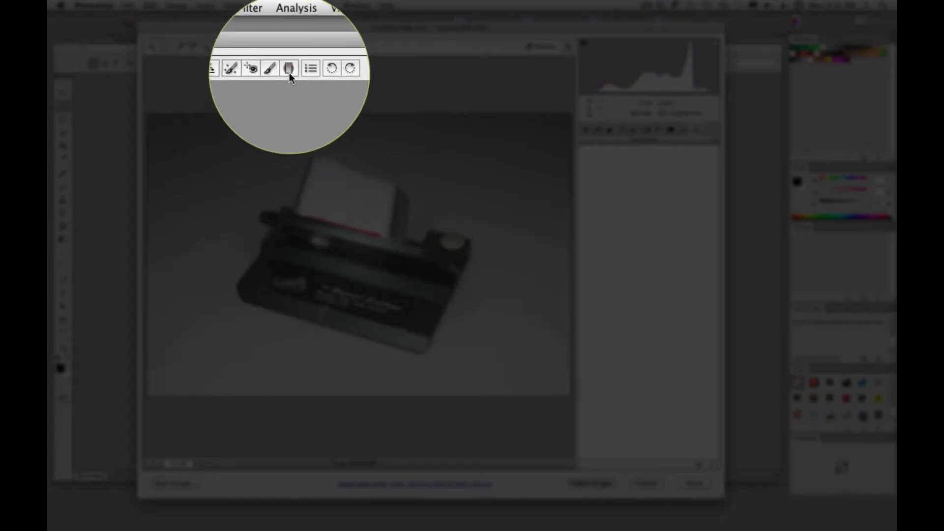
Step: Place a graduated filter running from the image's left edge to the backdrop just right of the cutter
{"action": "left_click", "coordinate": [289, 46]}
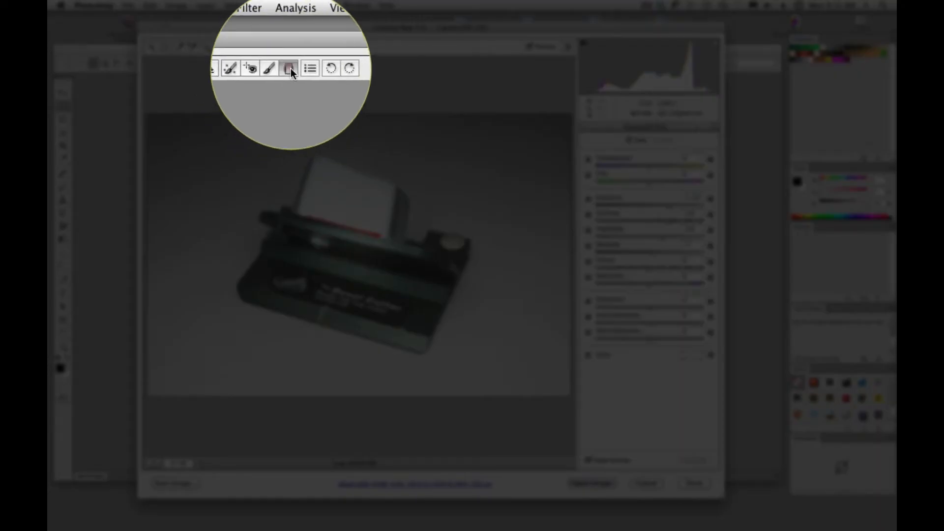
{"action": "left_click_drag", "start_coordinate": [153, 238], "coordinate": [470, 240]}
{"action": "left_click_drag", "start_coordinate": [154, 240], "coordinate": [149, 242]}
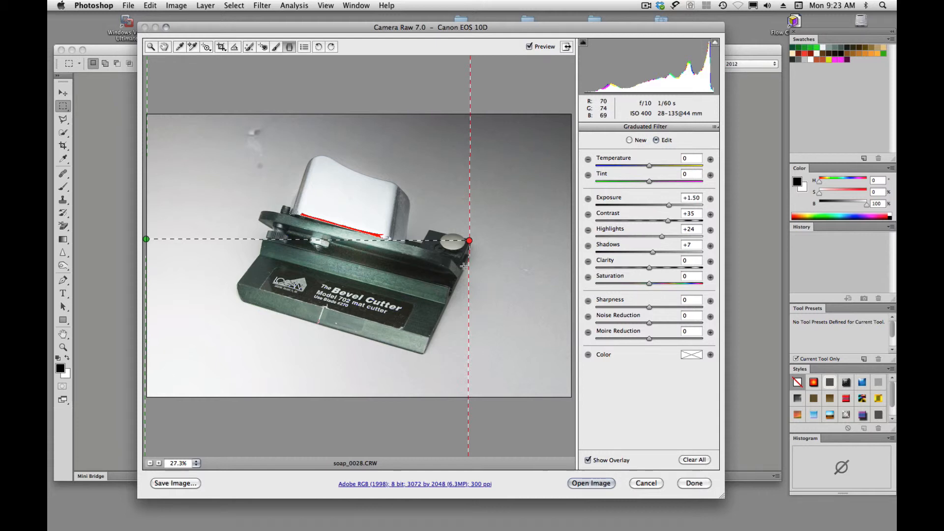
{"action": "left_click_drag", "start_coordinate": [469, 241], "coordinate": [522, 248]}
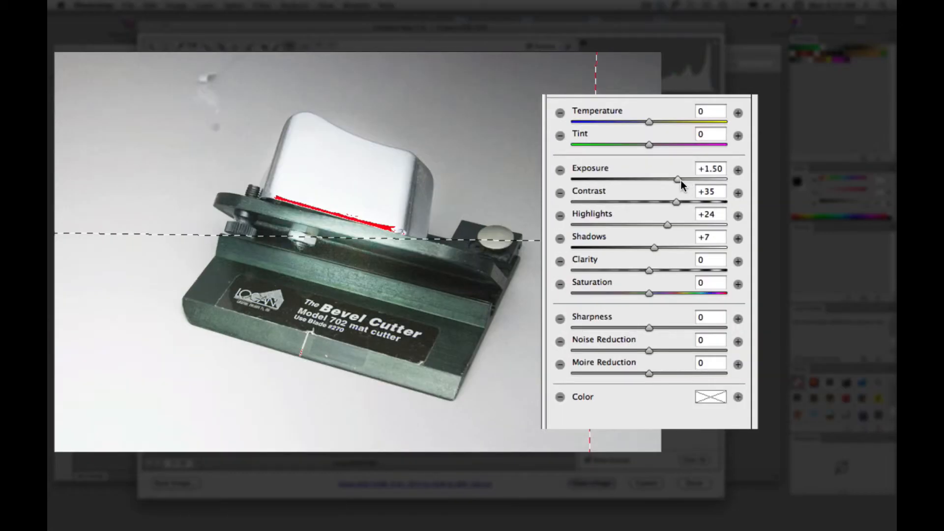
Step: Set the graduated filter's exposure to -2.15 and temperature to -2, and clear all graduated filters
{"action": "left_click", "coordinate": [680, 180]}
{"action": "left_click_drag", "start_coordinate": [705, 181], "coordinate": [608, 179]}
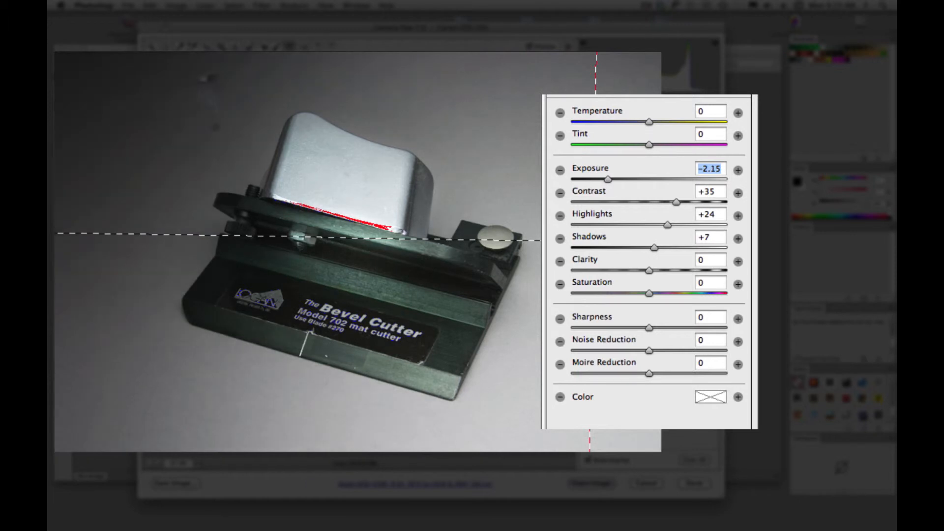
{"action": "mouse_move", "coordinate": [649, 122]}
{"action": "left_mouse_down"}
{"action": "mouse_move", "coordinate": [599, 122]}
{"action": "mouse_move", "coordinate": [683, 121]}
{"action": "mouse_move", "coordinate": [647, 122]}
{"action": "left_mouse_up"}
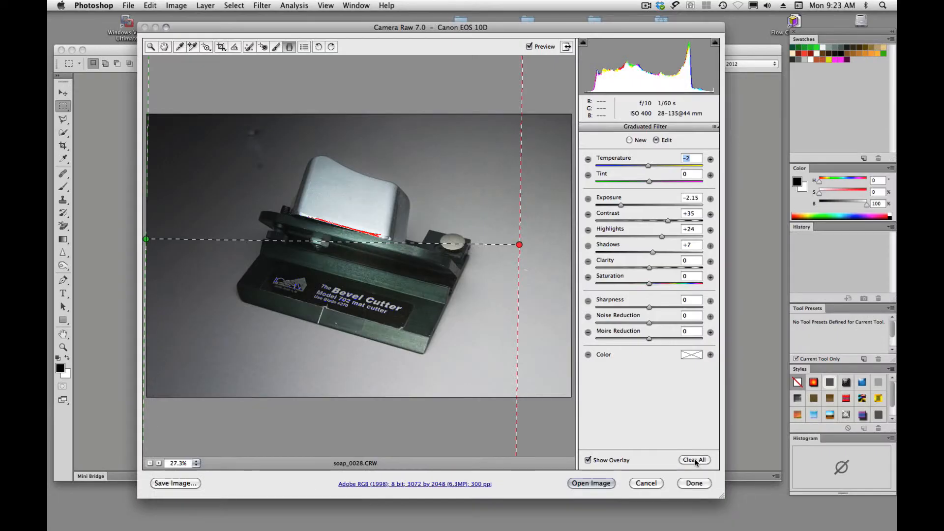
{"action": "left_click", "coordinate": [694, 459]}
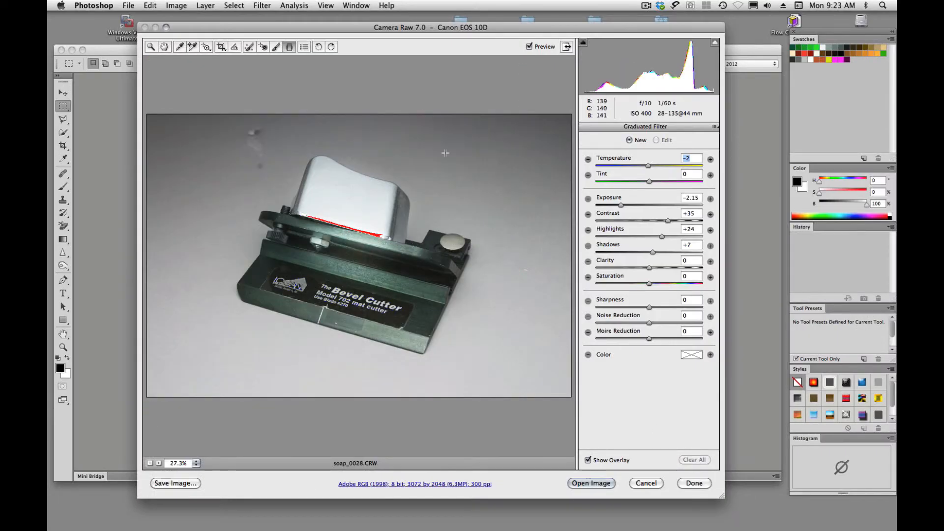
Step: Rotate the image counterclockwise in 90-degree turns through a full circle back to its original orientation
{"action": "left_click", "coordinate": [319, 47]}
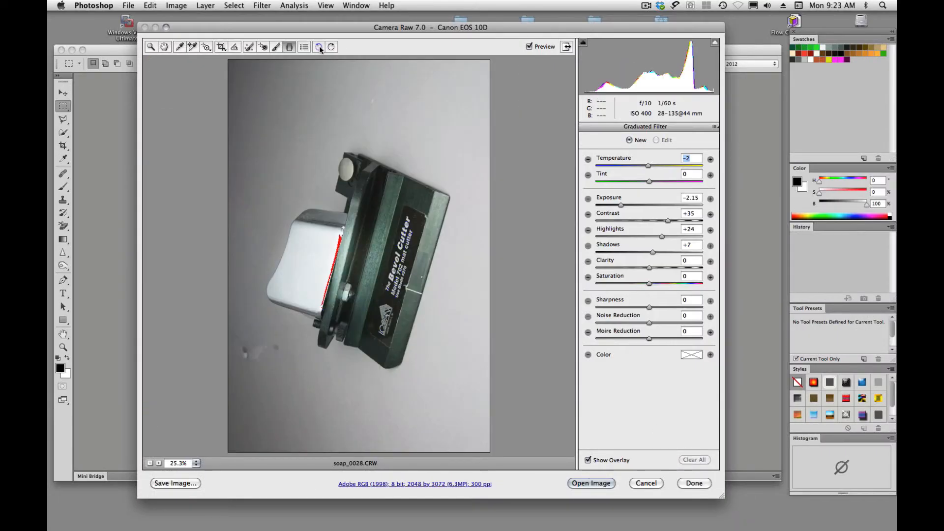
{"action": "left_click", "coordinate": [318, 47]}
{"action": "left_click", "coordinate": [319, 47]}
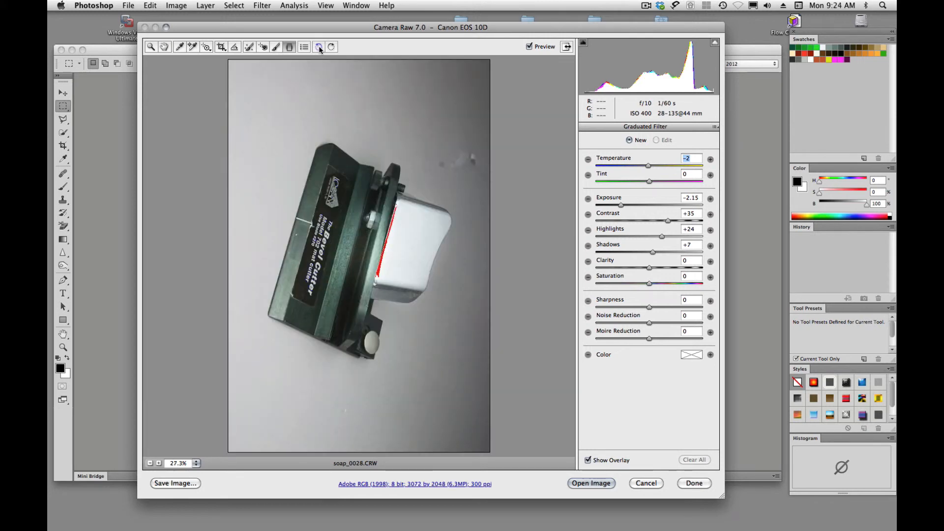
{"action": "left_click", "coordinate": [318, 47]}
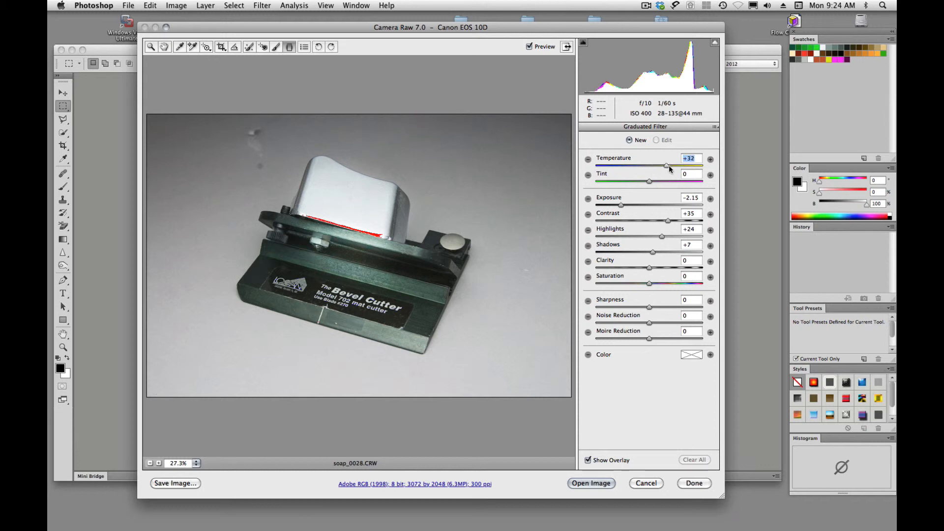
Step: Leave the Graduated Filter tool and set the image's white balance temperature to 50000 in the Basic settings
{"action": "left_click_drag", "start_coordinate": [669, 166], "coordinate": [613, 170]}
{"action": "left_click", "coordinate": [151, 47]}
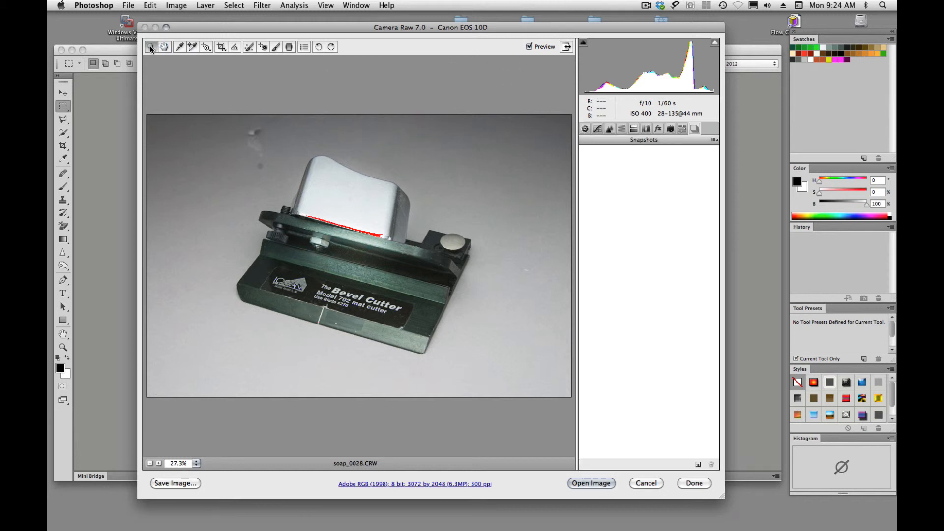
{"action": "left_click", "coordinate": [585, 129]}
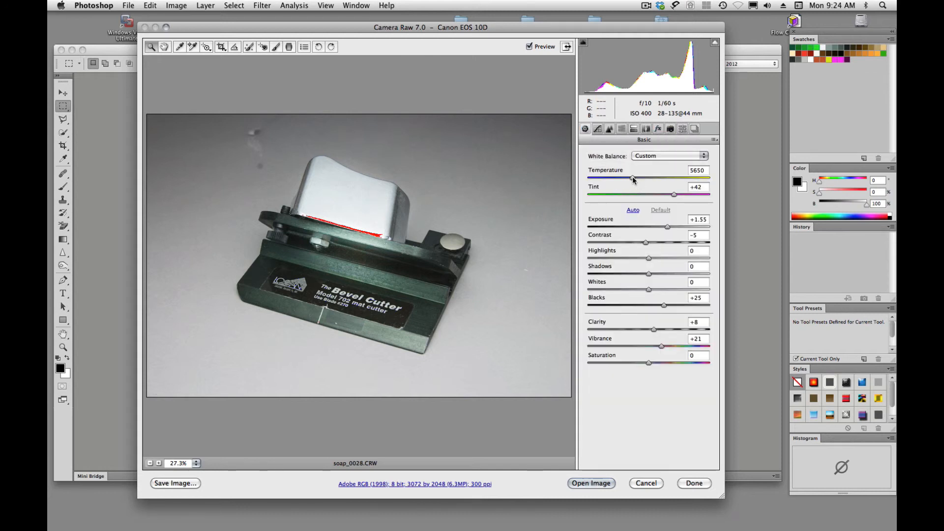
{"action": "left_click_drag", "start_coordinate": [633, 179], "coordinate": [716, 183]}
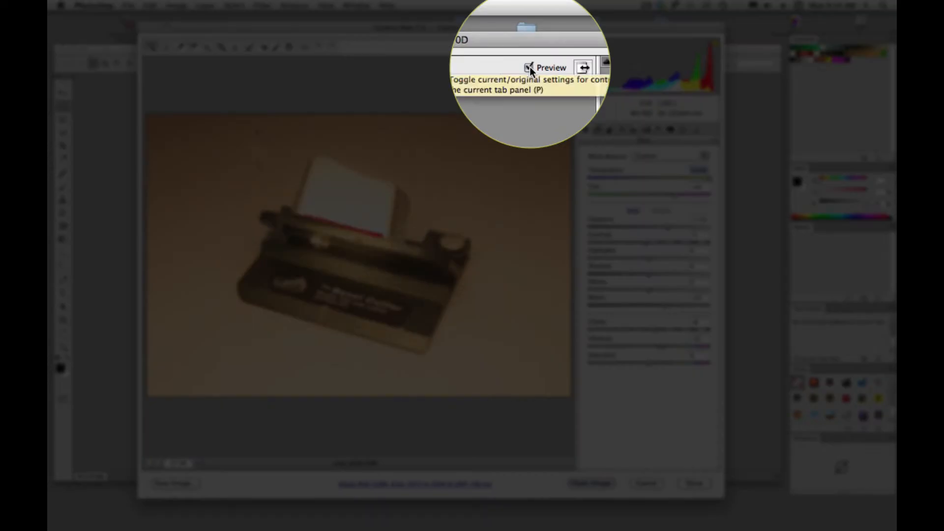
Step: Compare the image with and without the Basic adjustments by switching the preview off and on
{"action": "left_click", "coordinate": [529, 46]}
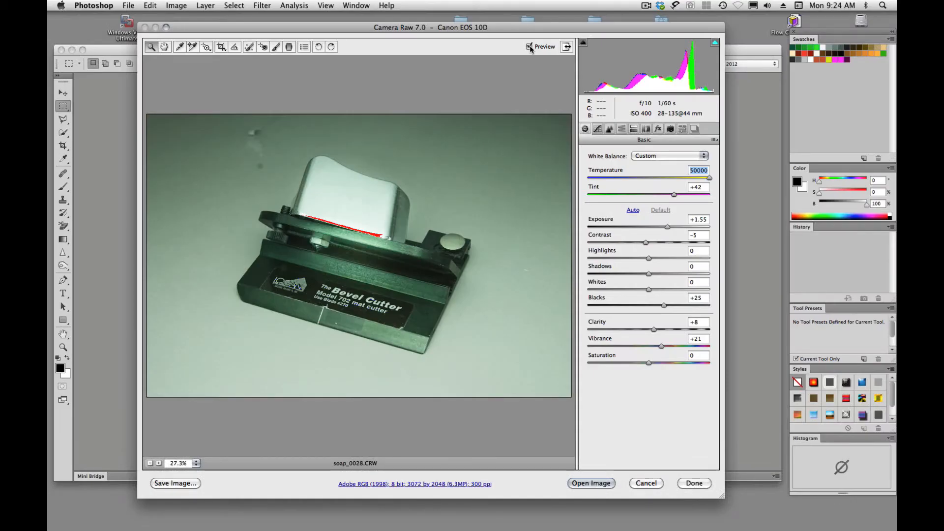
{"action": "left_click", "coordinate": [529, 47]}
{"action": "left_click", "coordinate": [529, 47]}
{"action": "left_click", "coordinate": [529, 47]}
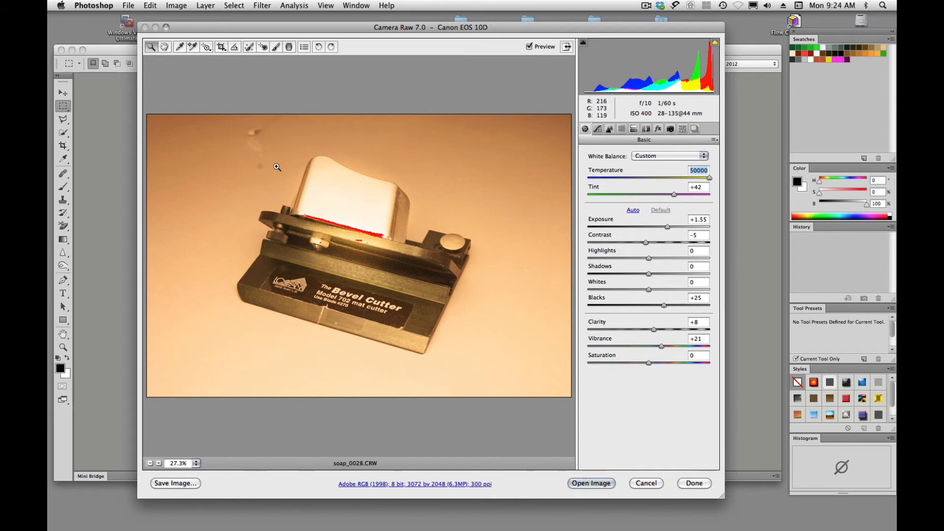
Step: Draw a 4 by 8 inch landscape crop over the upper part of the bevel cutter
{"action": "left_click", "coordinate": [222, 47]}
{"action": "left_click_drag", "start_coordinate": [217, 137], "coordinate": [541, 408]}
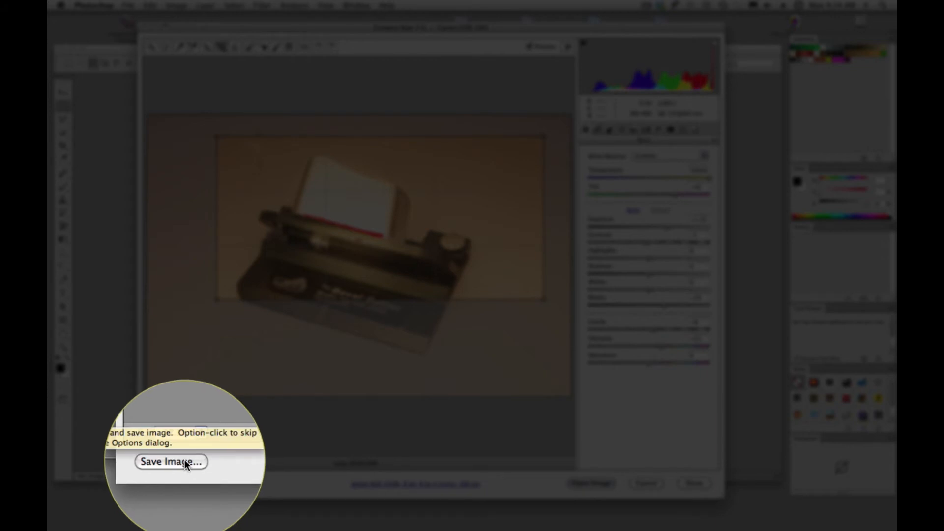
Step: Examine the format, JPEG quality and metadata choices in the save options, and cancel without saving
{"action": "left_click", "coordinate": [182, 482]}
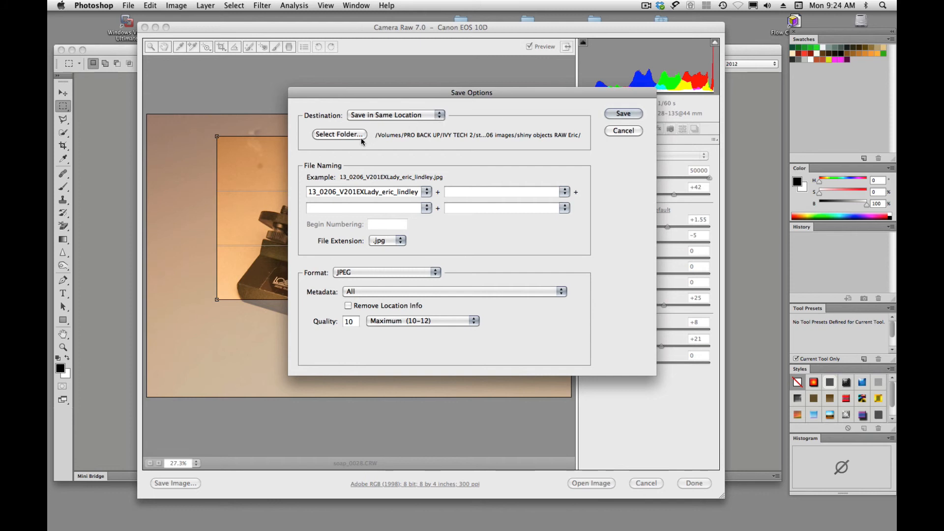
{"action": "left_click", "coordinate": [434, 271]}
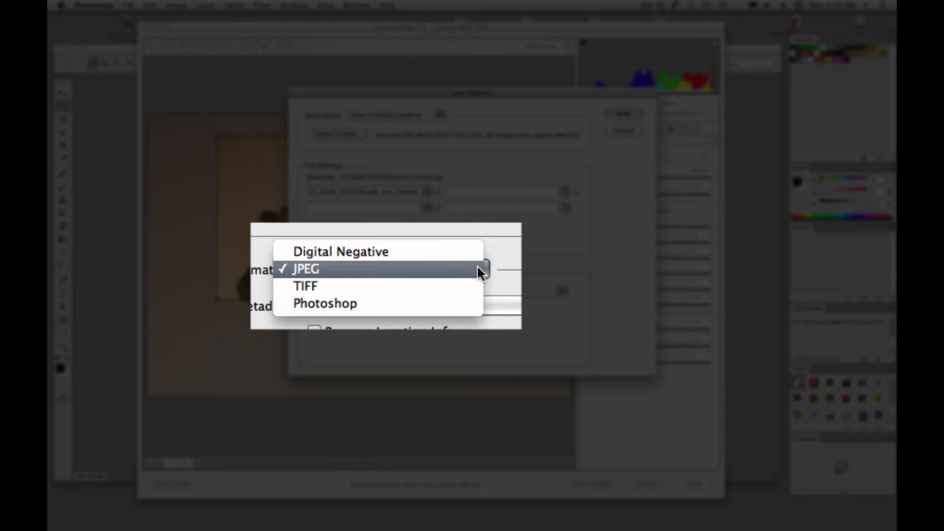
{"action": "left_click", "coordinate": [477, 268]}
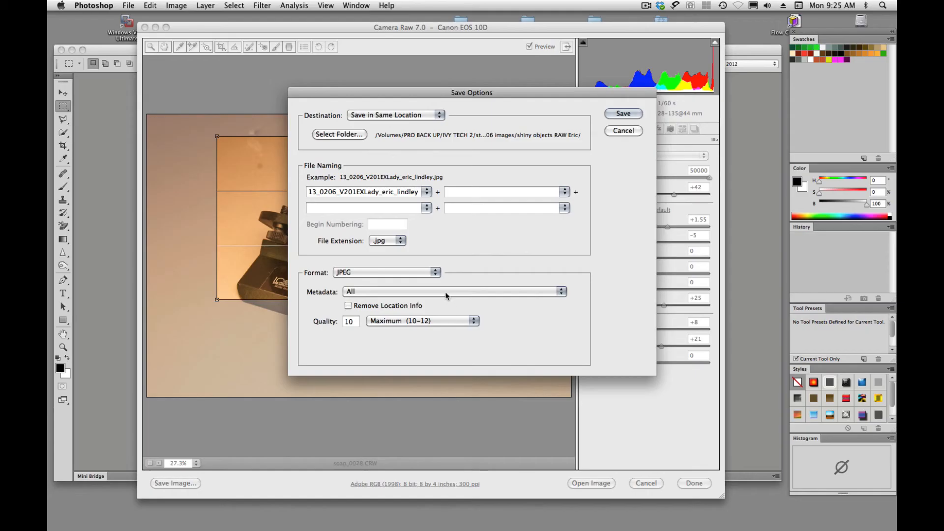
{"action": "left_click", "coordinate": [474, 322]}
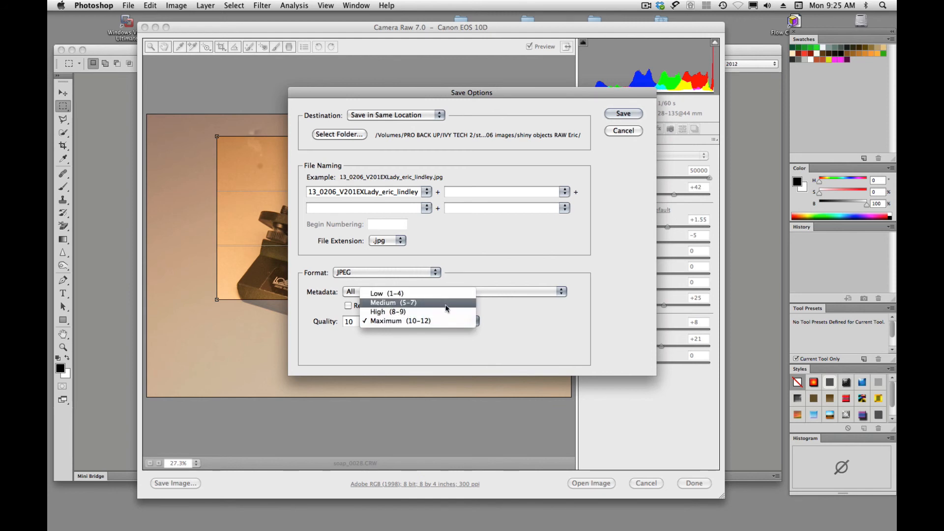
{"action": "left_click", "coordinate": [497, 317]}
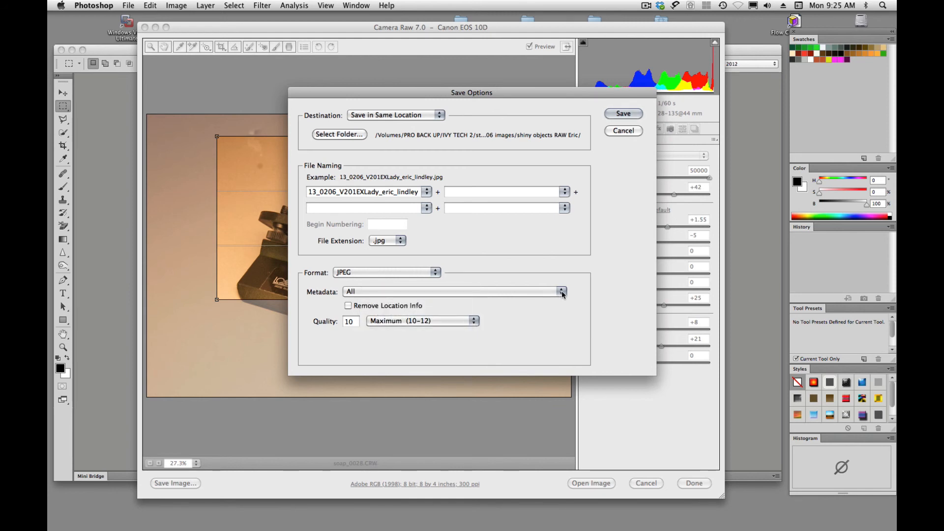
{"action": "left_click", "coordinate": [561, 291]}
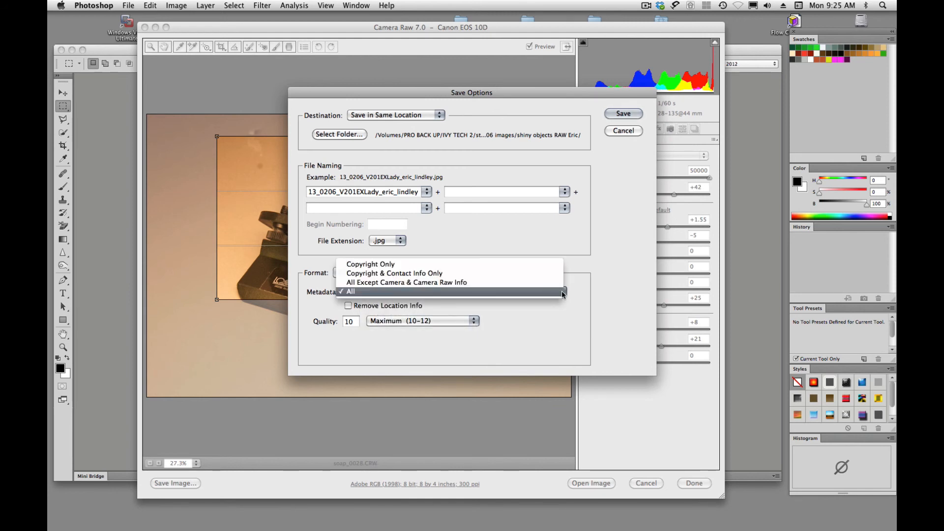
{"action": "left_click", "coordinate": [595, 287]}
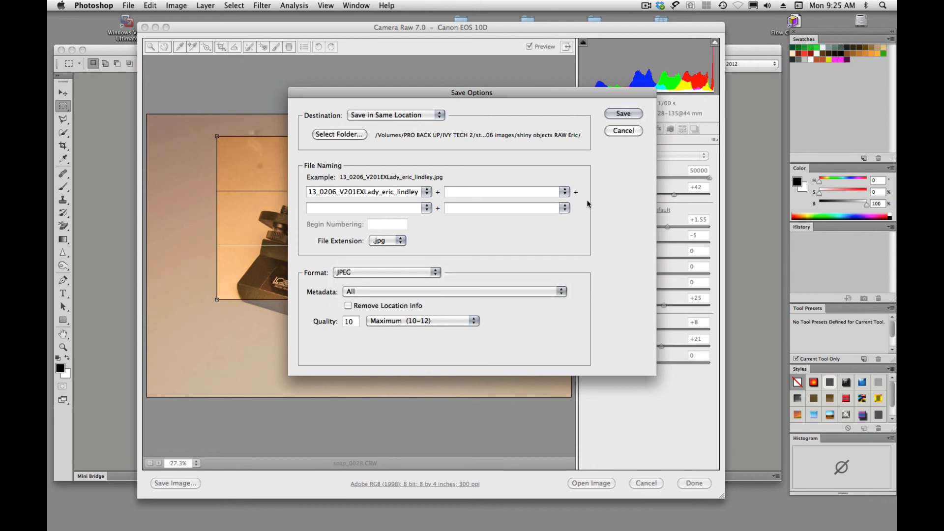
{"action": "left_click", "coordinate": [621, 131]}
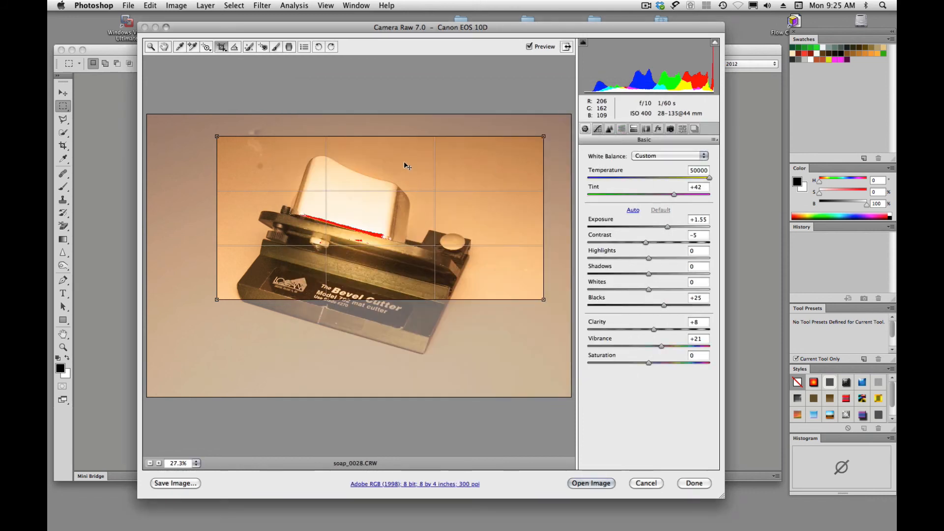